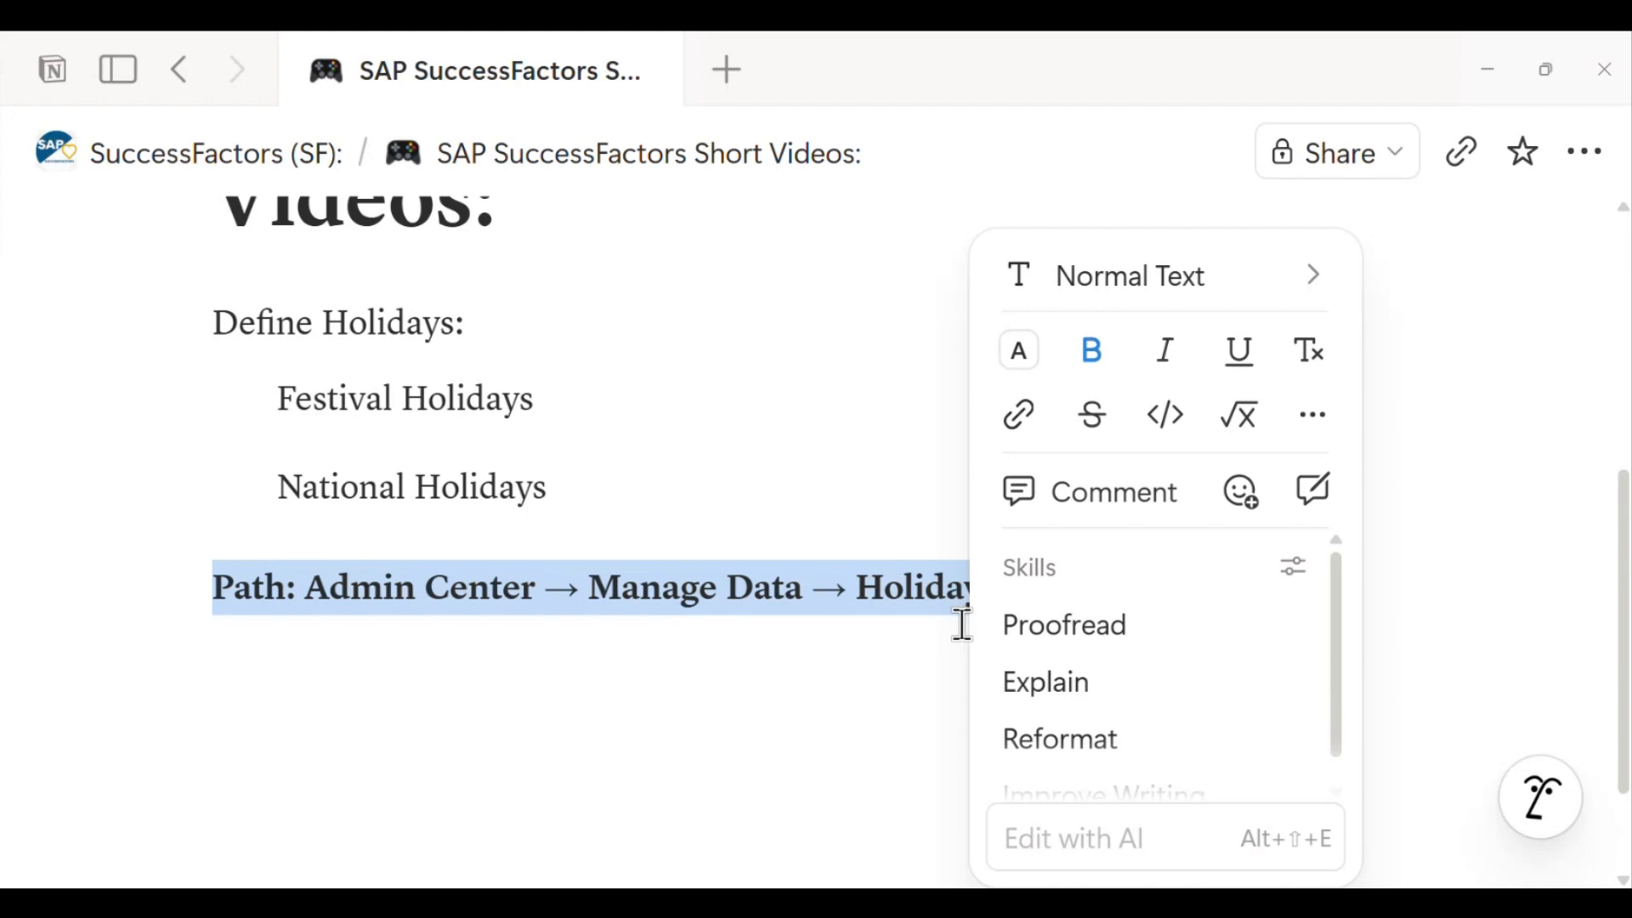
- Add an indented item "Diwali" beneath Festival Holidays in the notes page
{"action": "left_click", "coordinate": [717, 639]}
{"action": "left_click", "coordinate": [548, 396]}
{"action": "key", "text": "Return"}
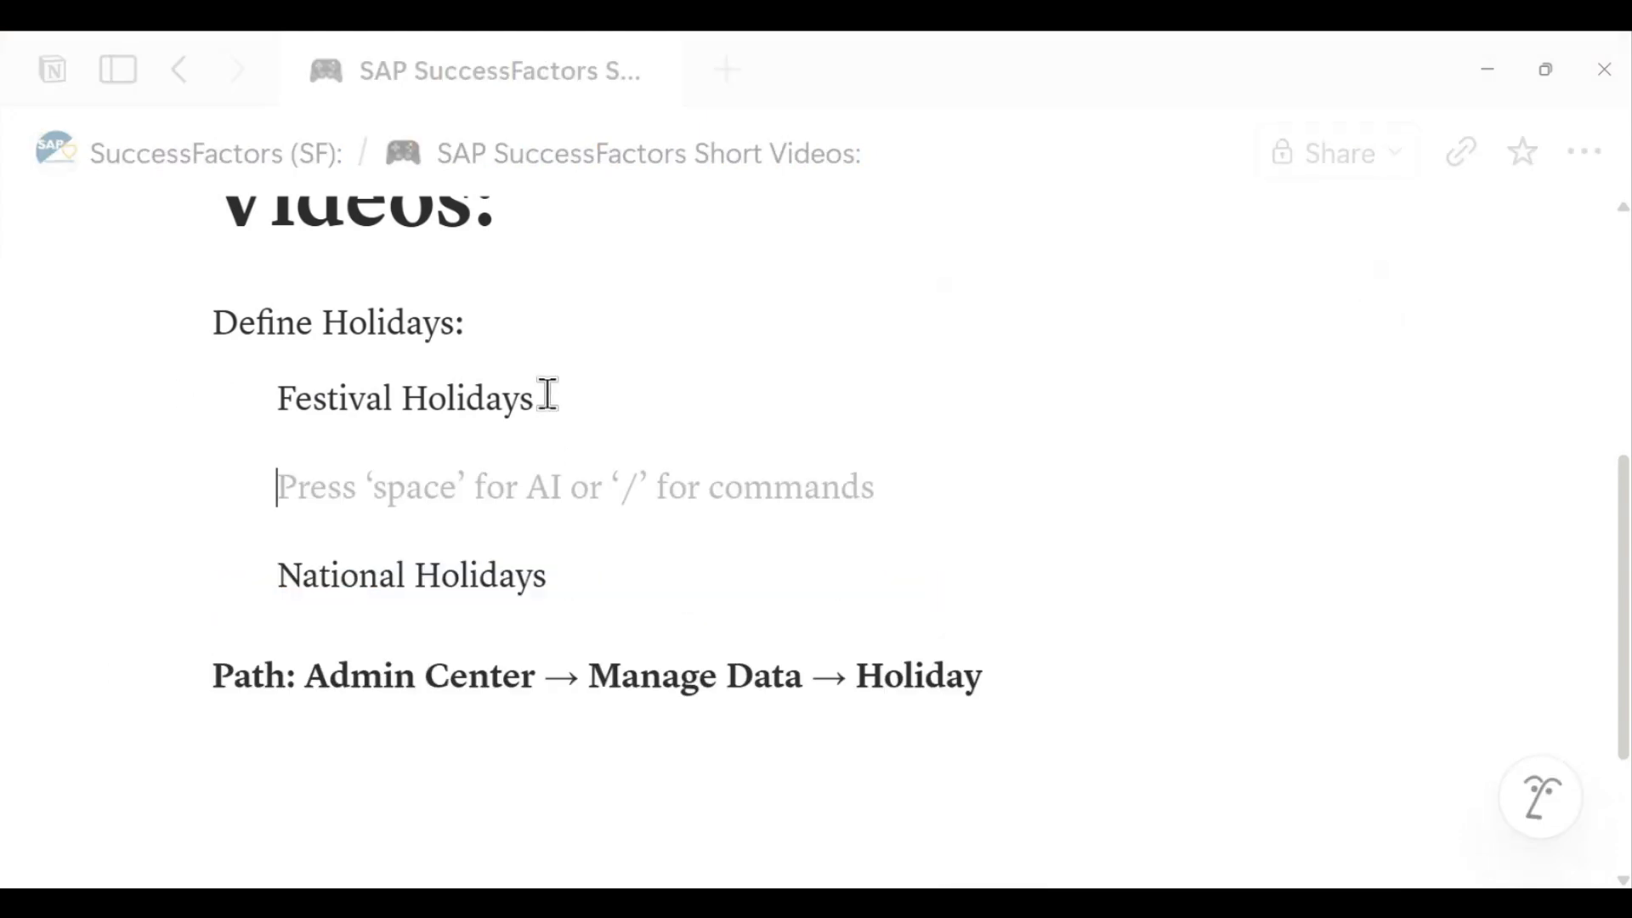
{"action": "key", "text": "Tab"}
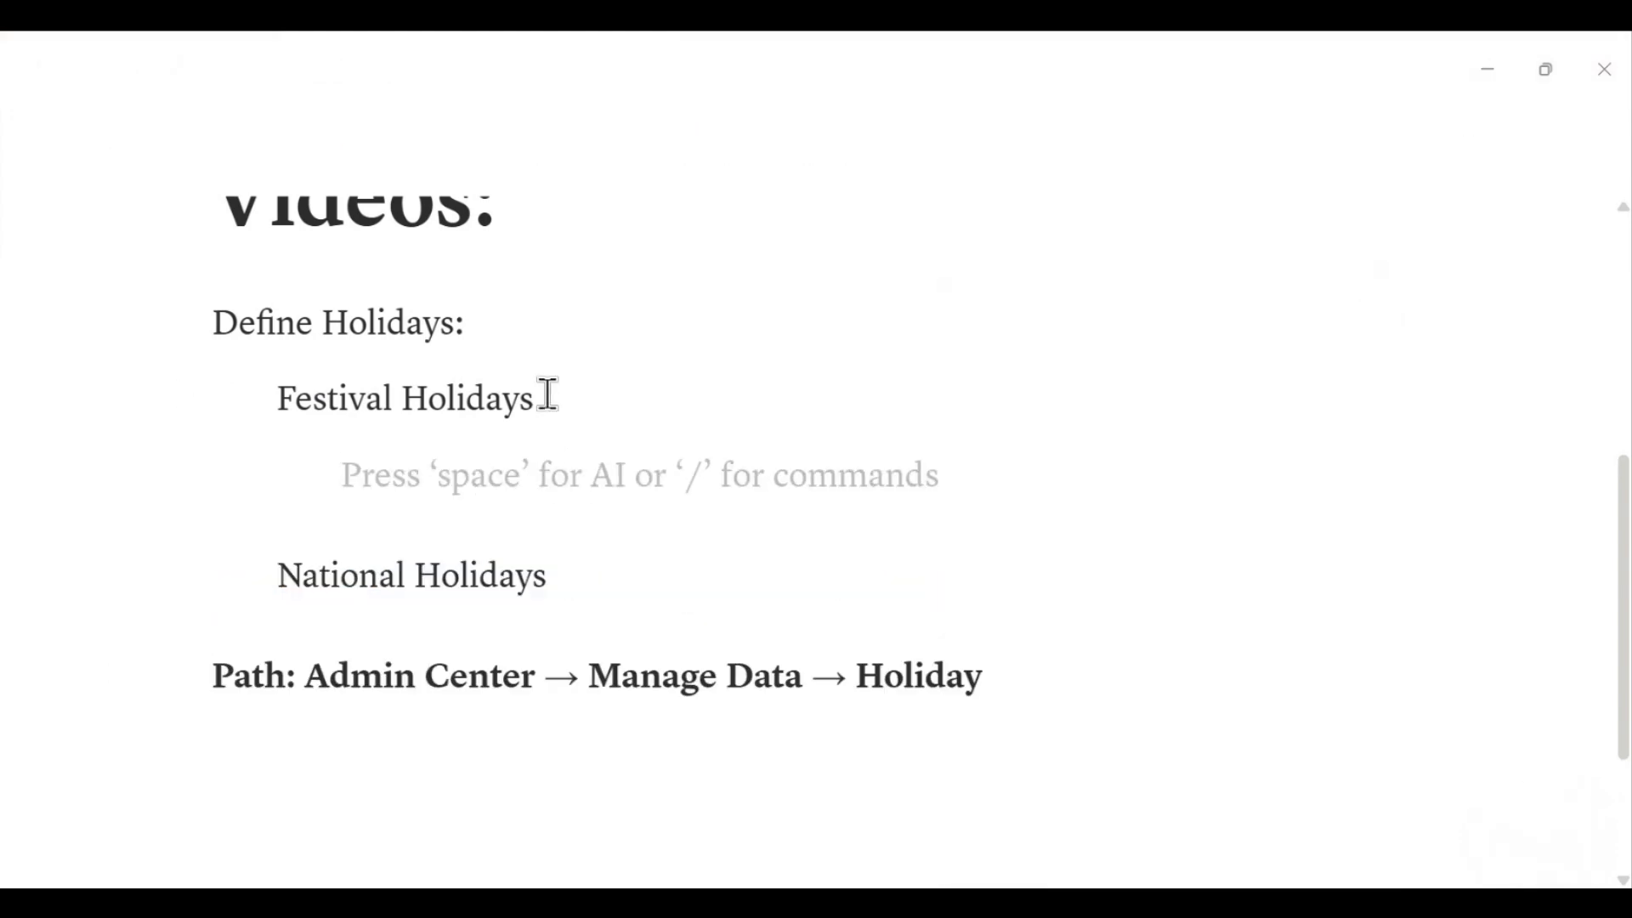
{"action": "type", "text": "Diwali"}
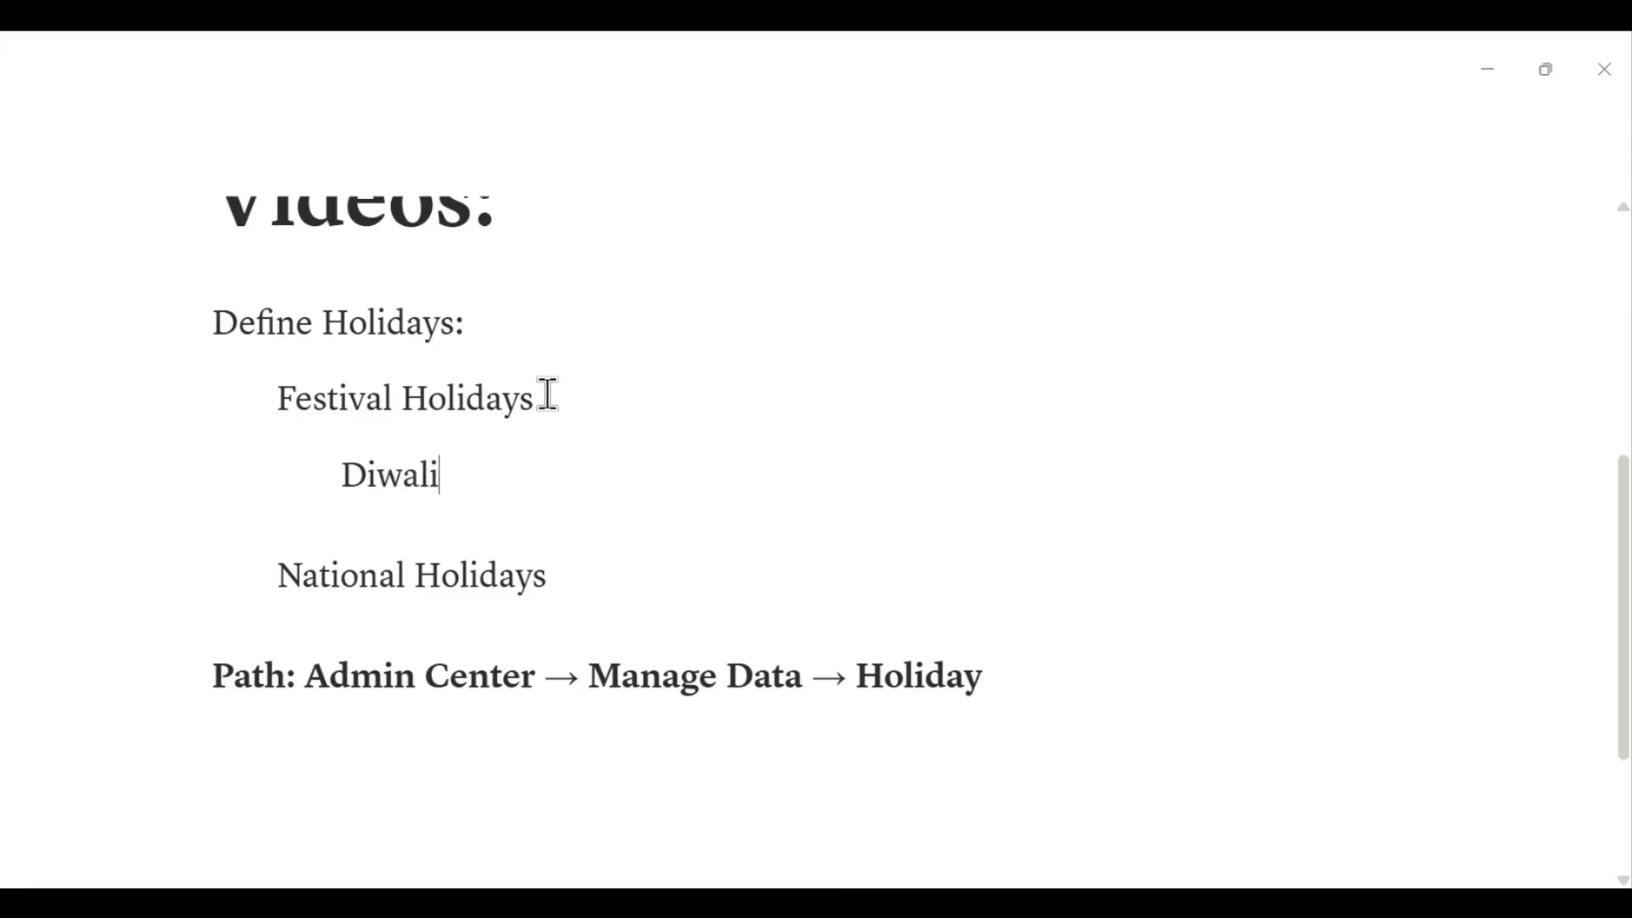
- Add an indented item "Republic Day" beneath National Holidays in the notes page
{"action": "left_click", "coordinate": [576, 574]}
{"action": "key", "text": "Return"}
{"action": "key", "text": "Tab"}
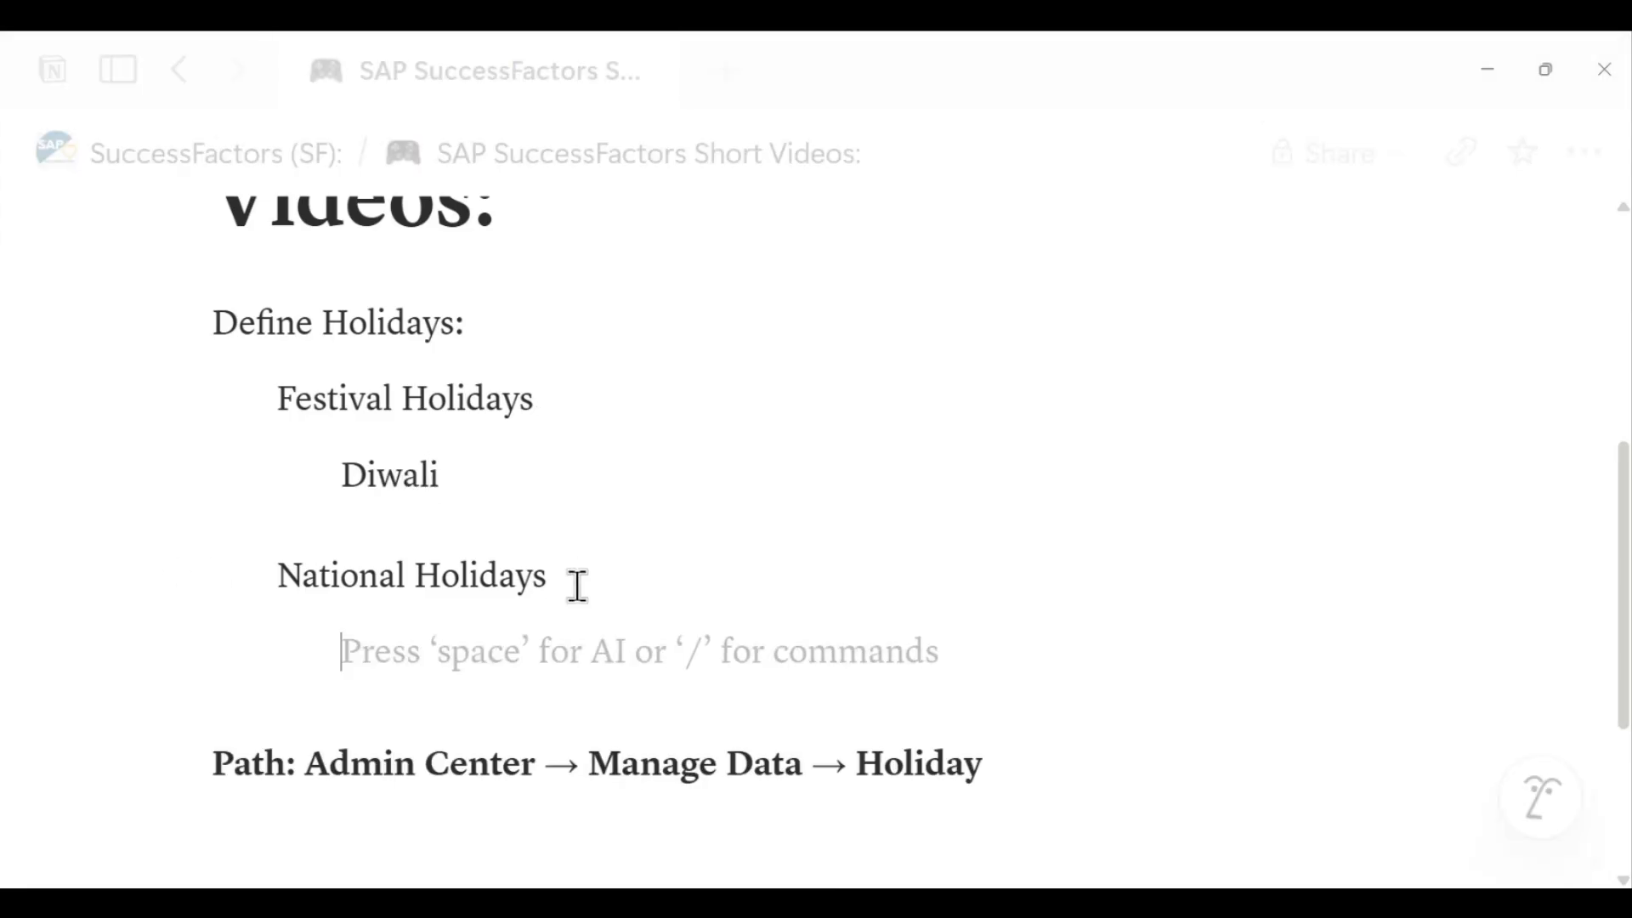
{"action": "type", "text": "Rep"}
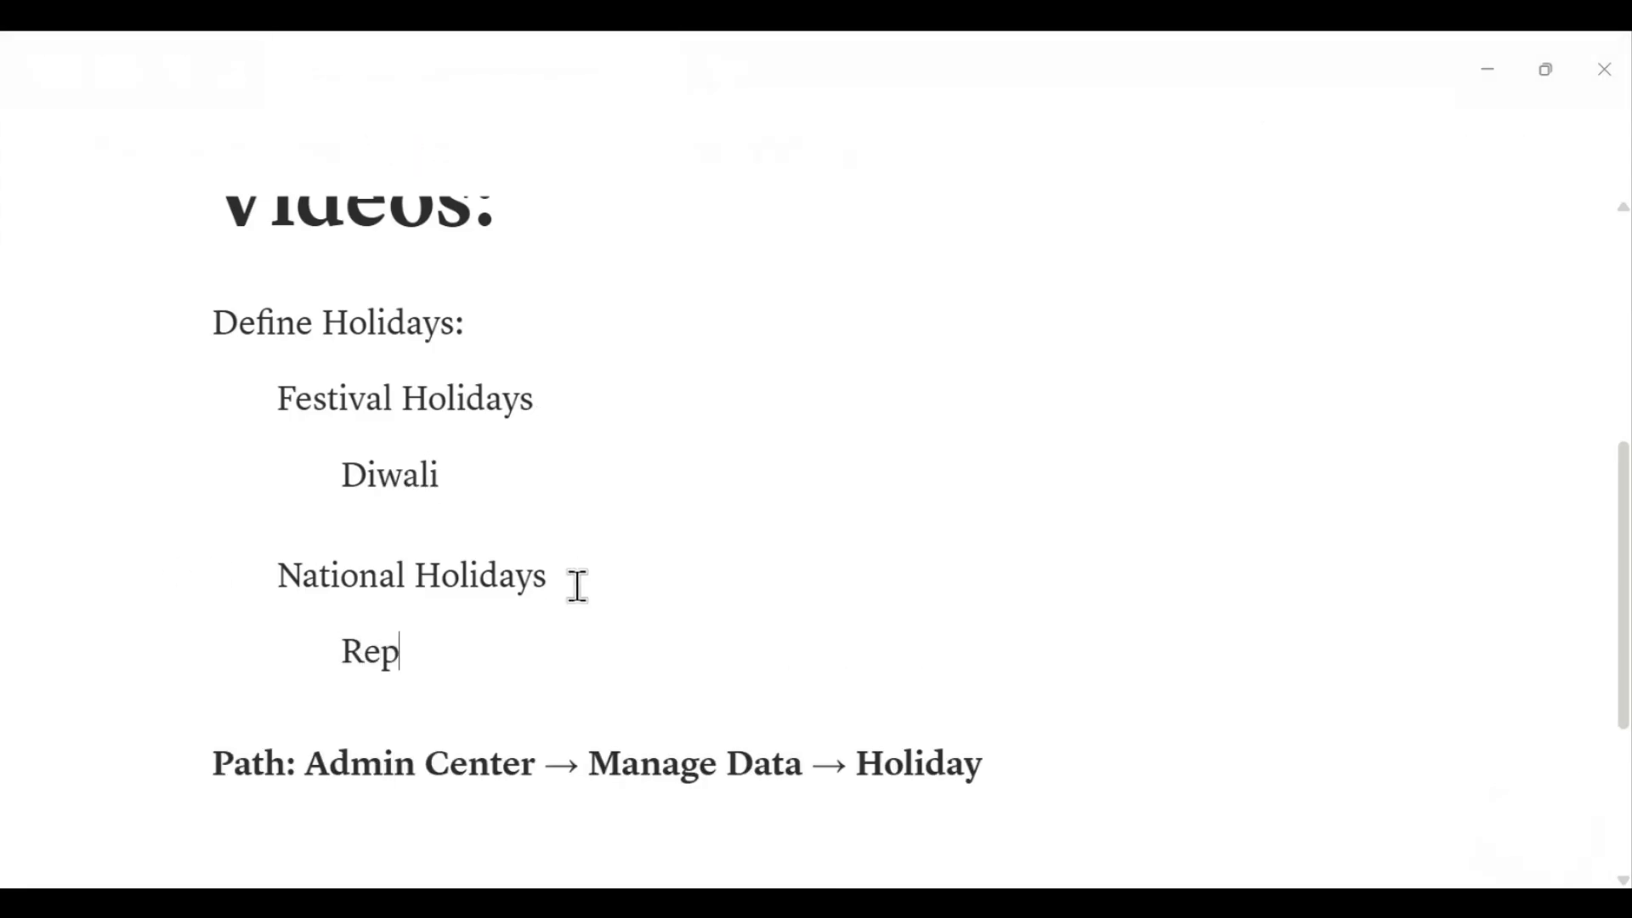
{"action": "type", "text": "ublic Day"}
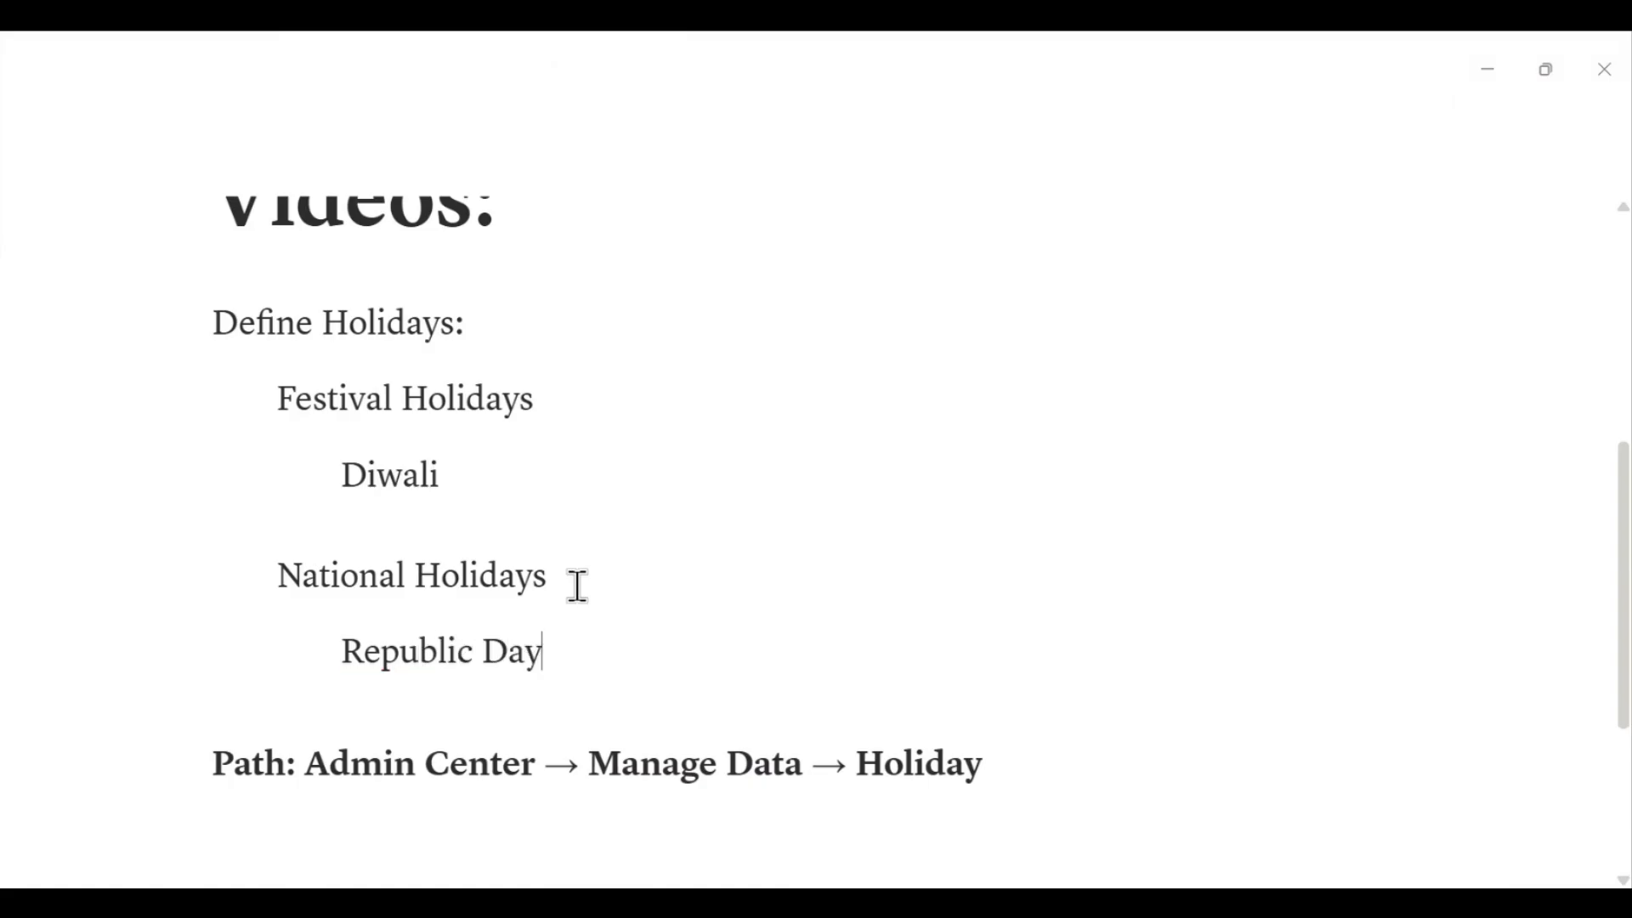
- Switch to SuccessFactors and open Admin Center from the navigation menu
{"action": "scroll", "coordinate": [665, 578], "scroll_direction": "down", "scroll_amount": 3}
{"action": "scroll", "coordinate": [650, 577], "scroll_direction": "up", "scroll_amount": 2}
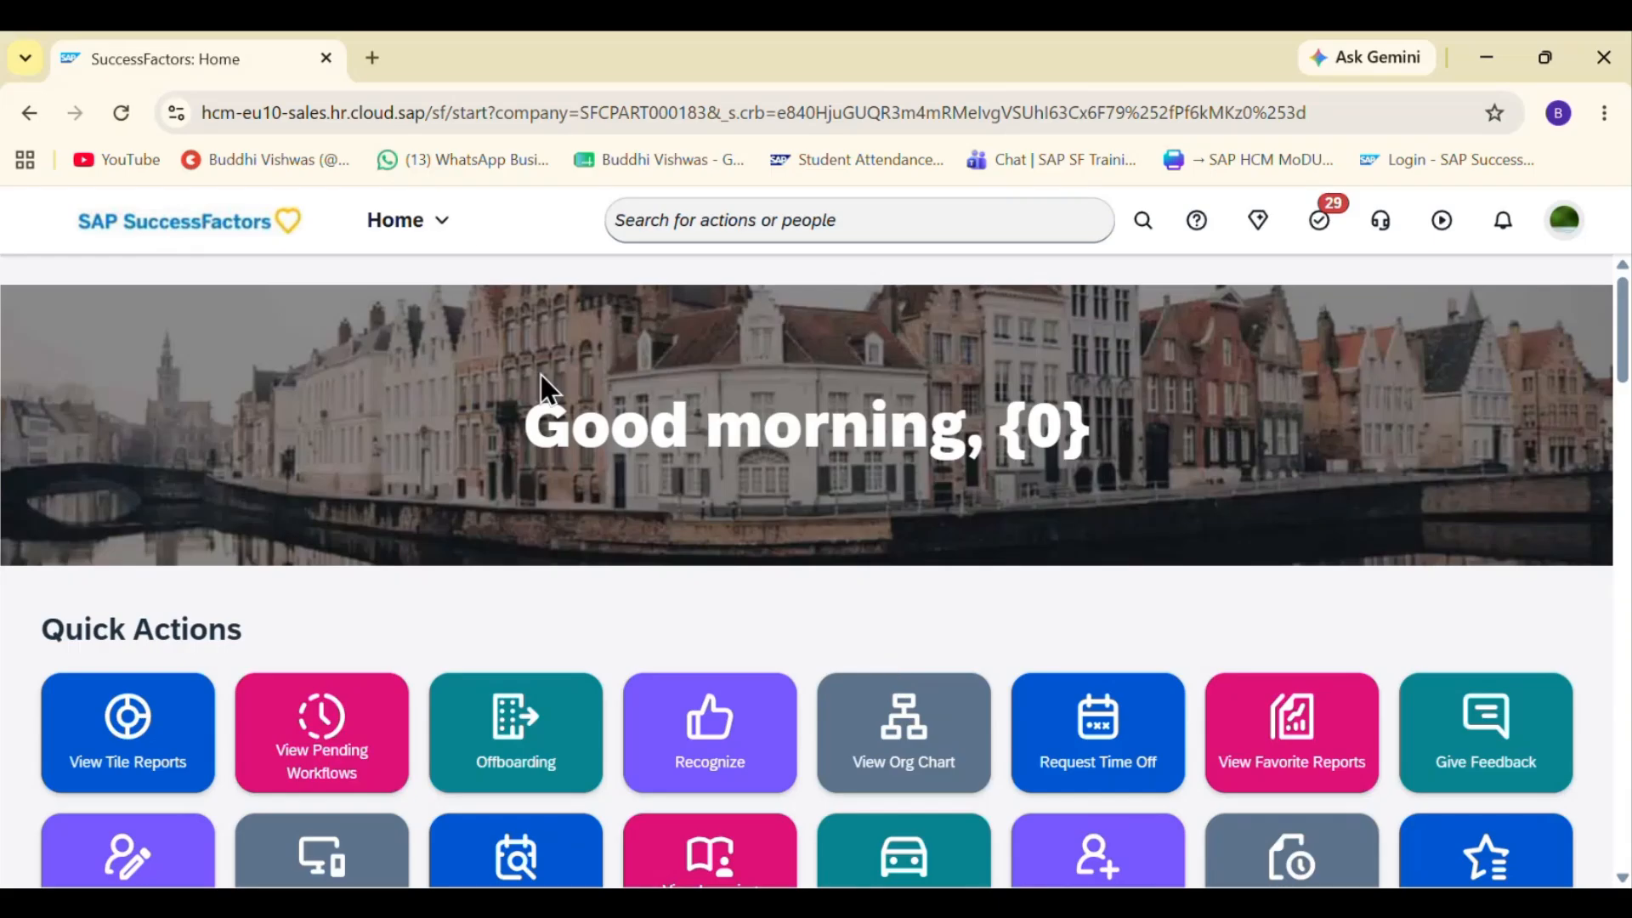
{"action": "left_click", "coordinate": [428, 225]}
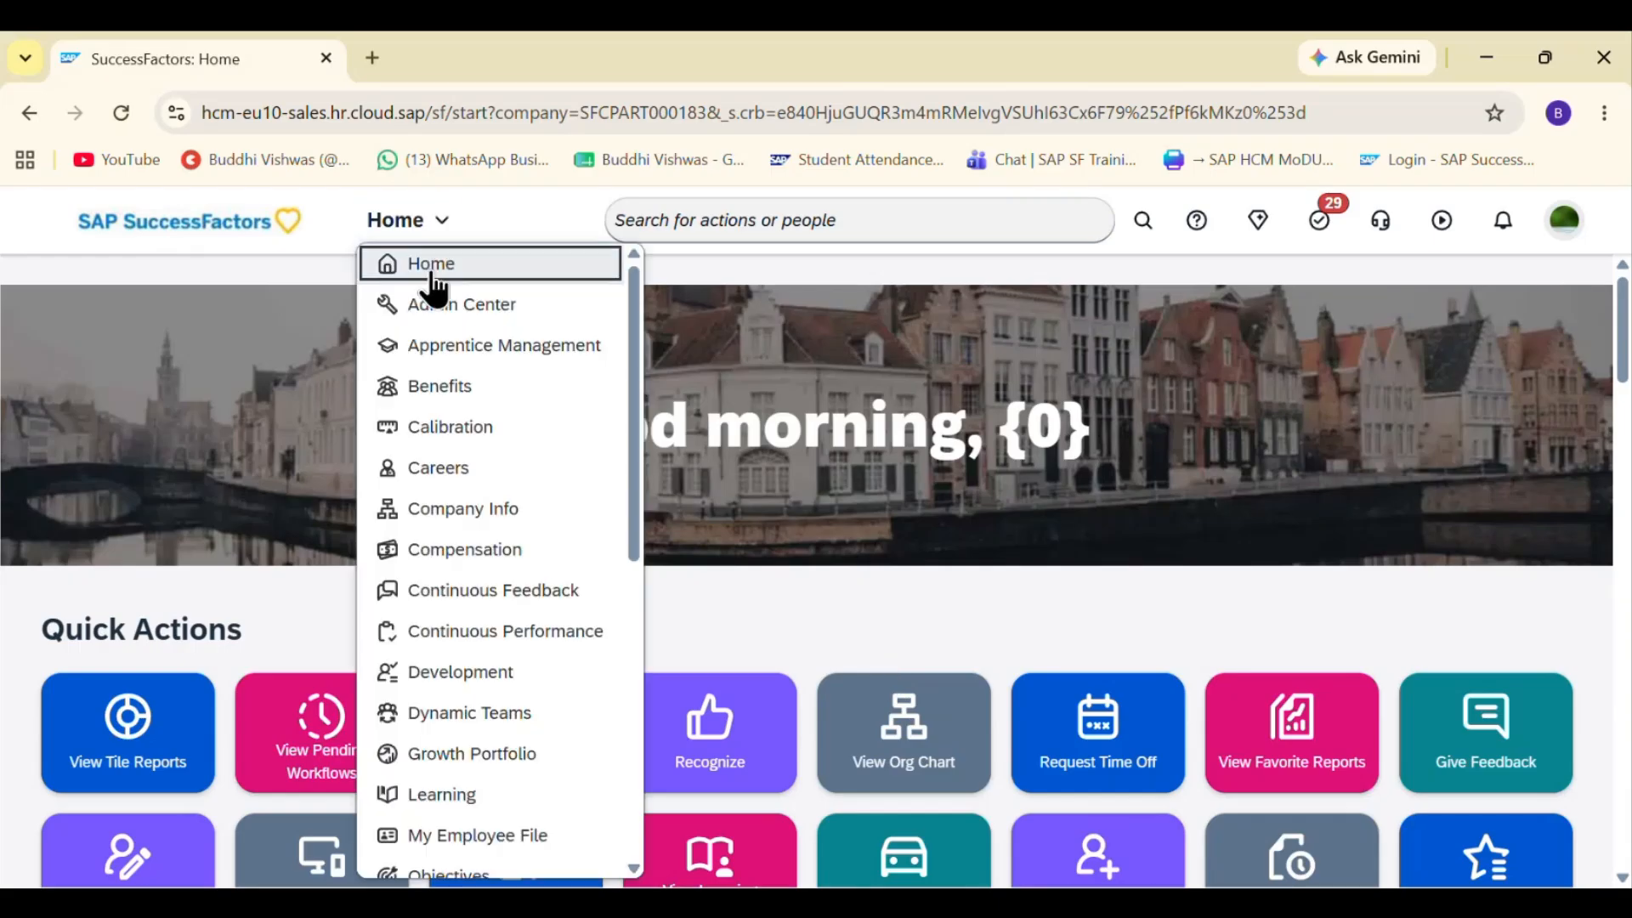
{"action": "left_click", "coordinate": [451, 309]}
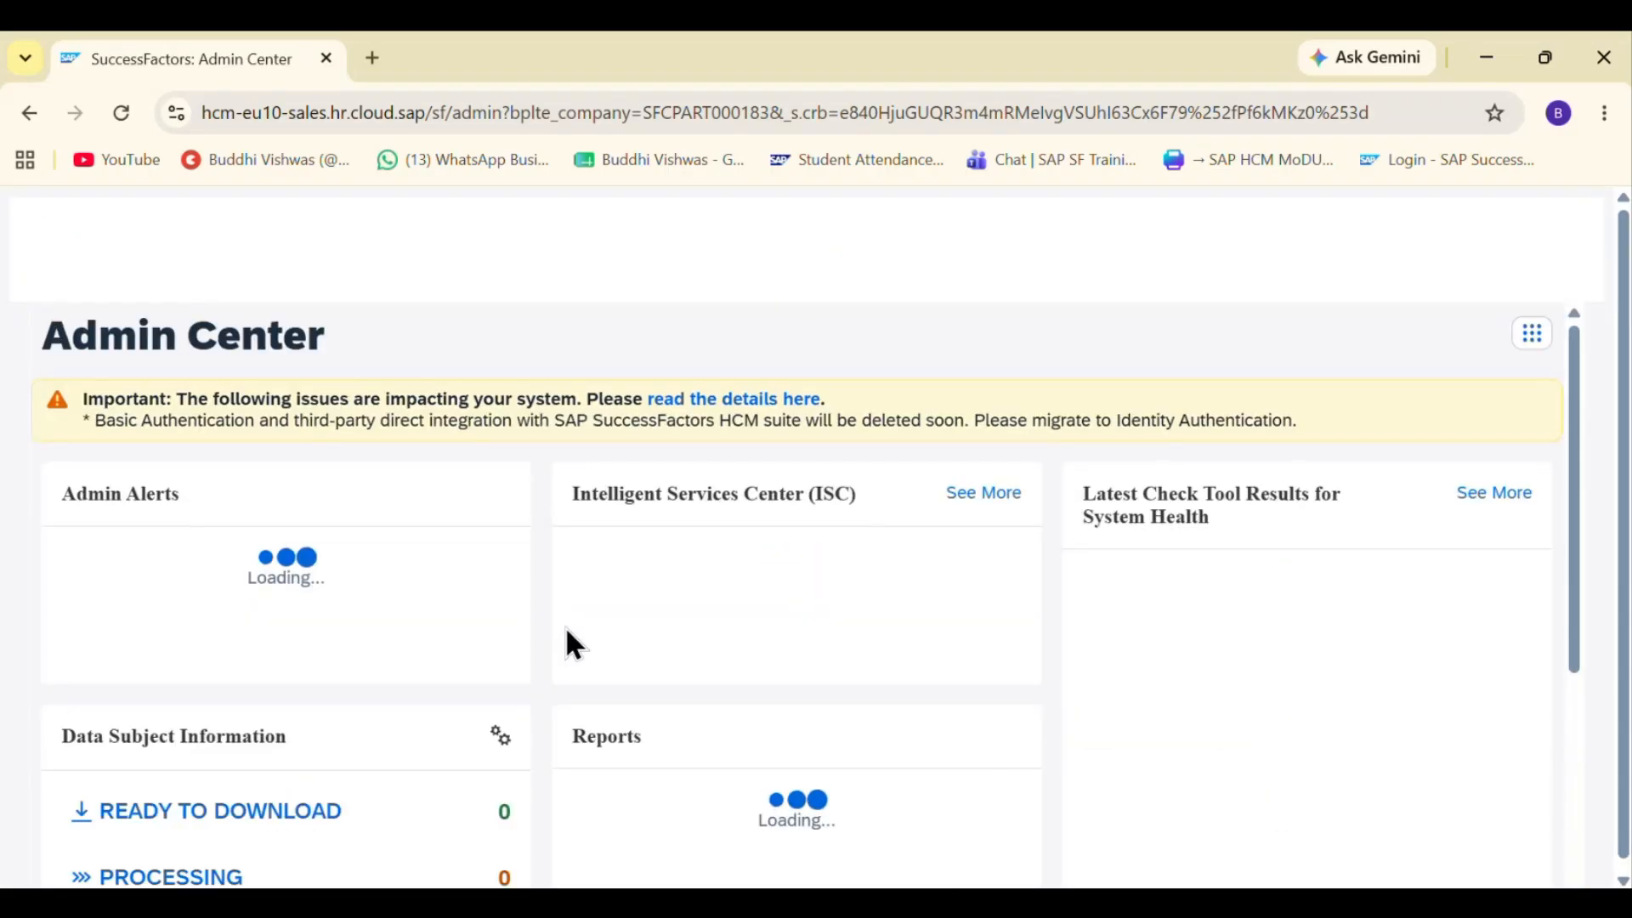
- Scroll through the Admin Center page to review its sections and locate the Tools area
{"action": "scroll", "coordinate": [661, 660], "scroll_direction": "down", "scroll_amount": 5}
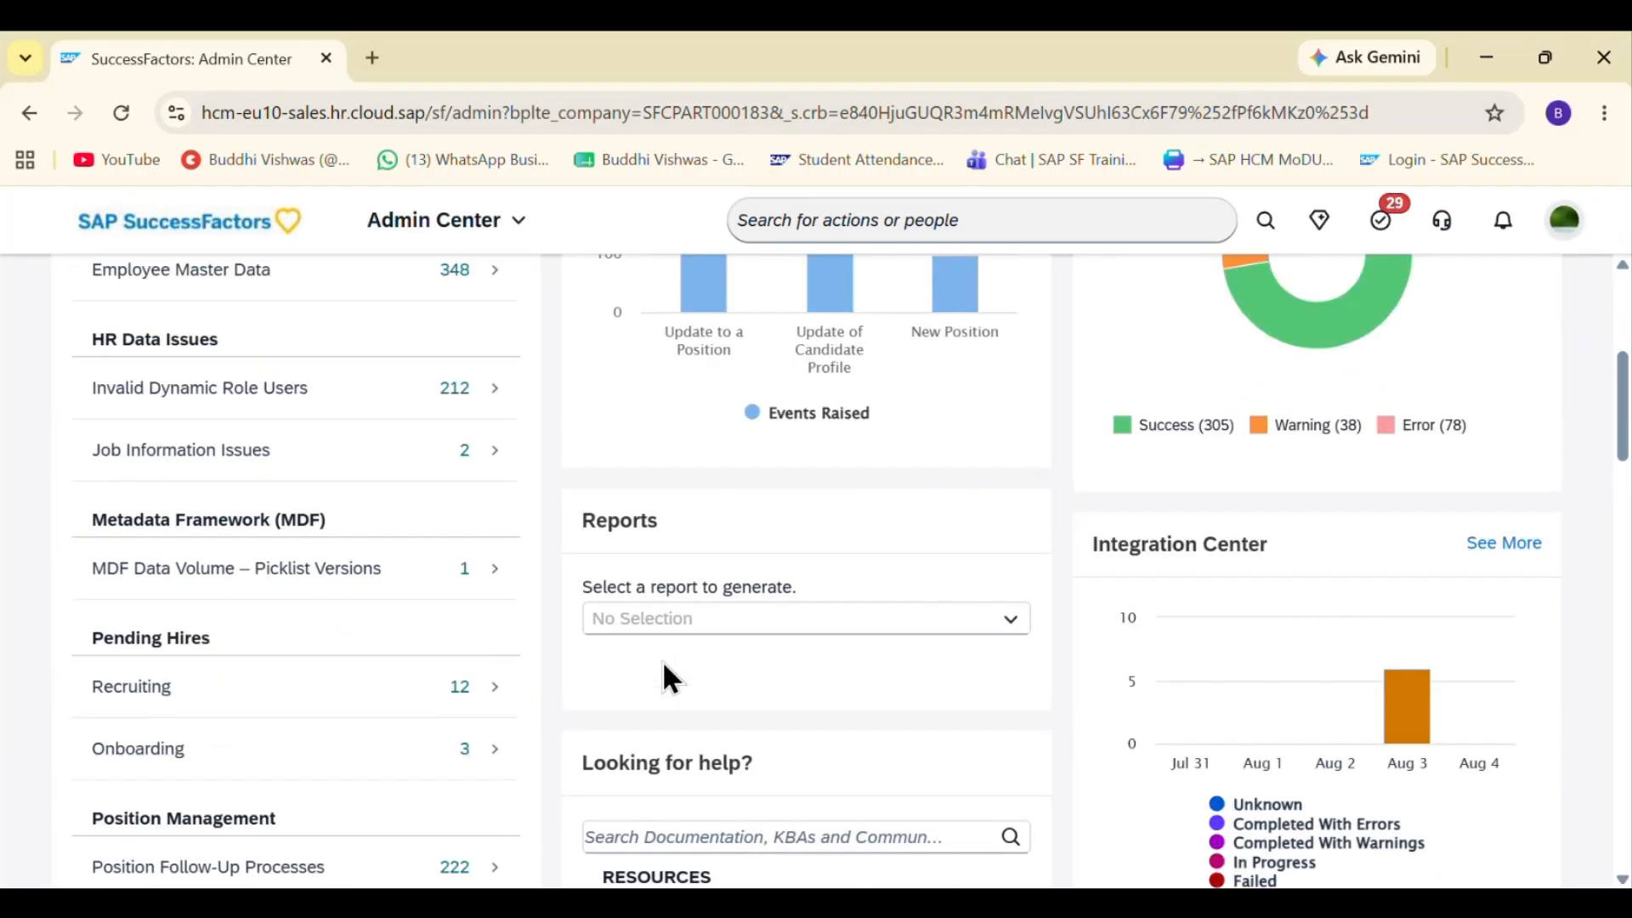
{"action": "scroll", "coordinate": [661, 659], "scroll_direction": "down", "scroll_amount": 4}
{"action": "scroll", "coordinate": [484, 686], "scroll_direction": "down", "scroll_amount": 4}
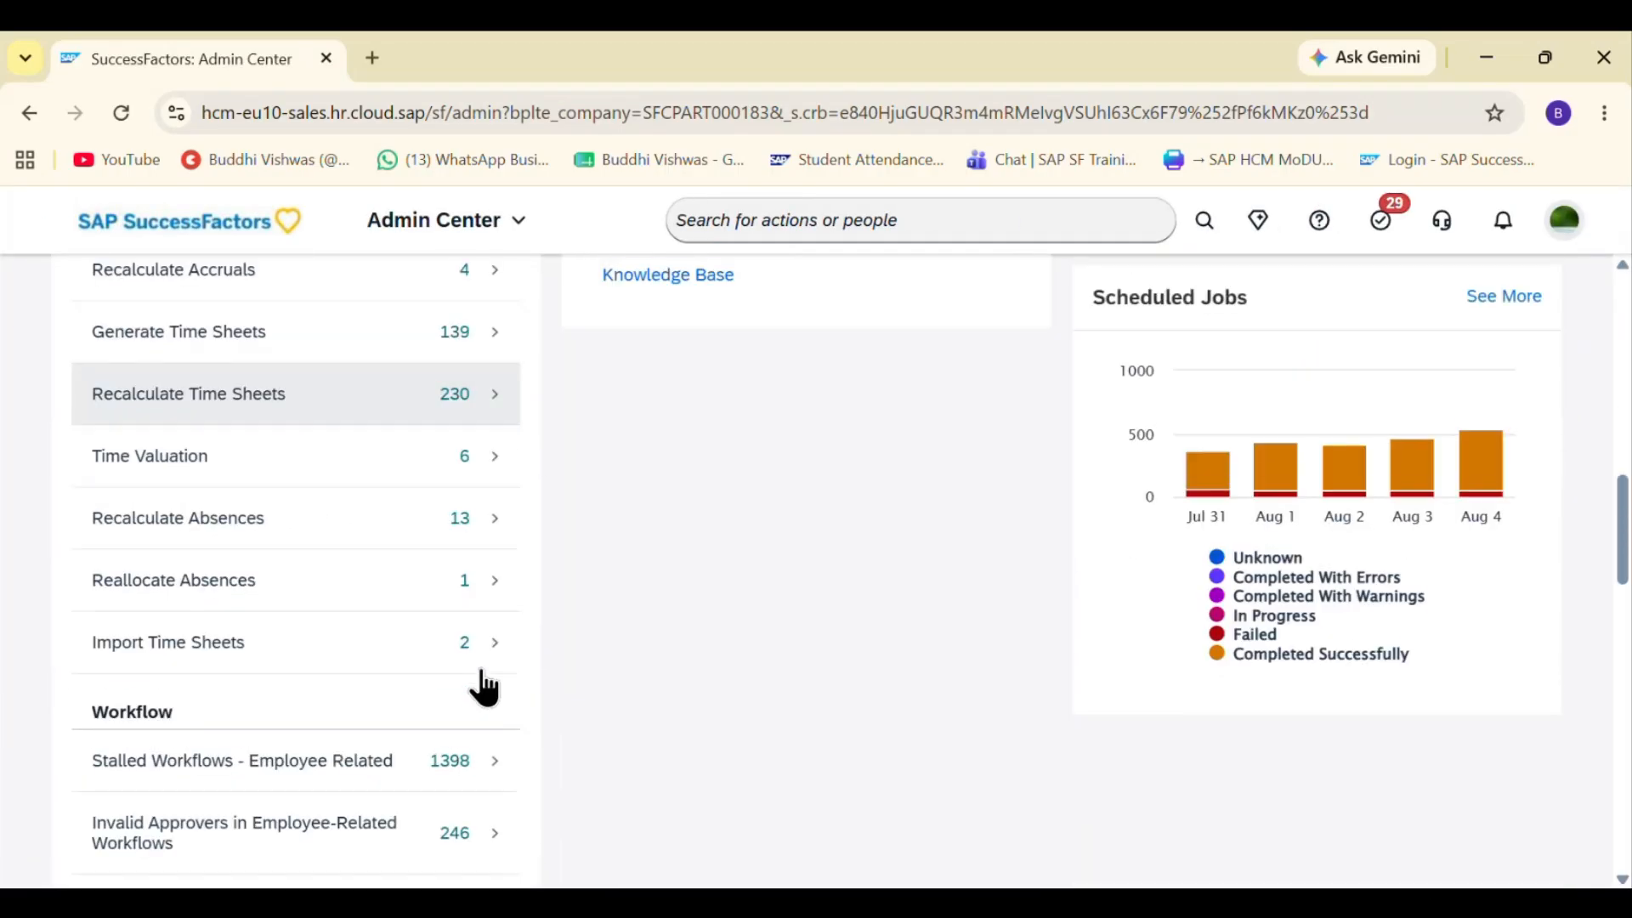
{"action": "scroll", "coordinate": [482, 686], "scroll_direction": "down", "scroll_amount": 9}
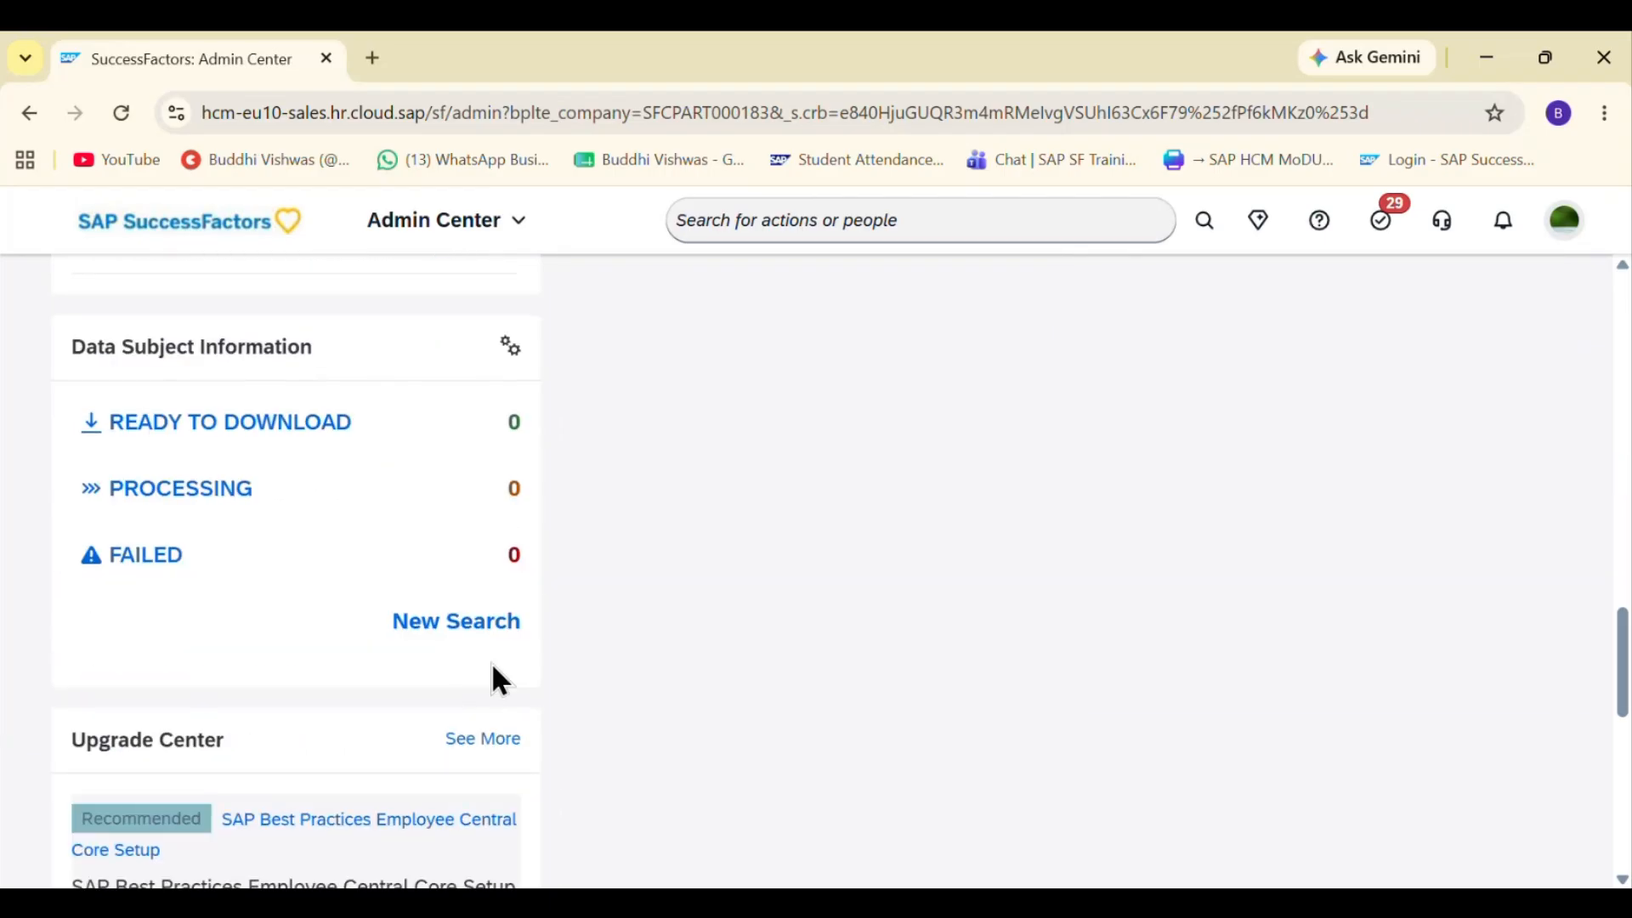
{"action": "scroll", "coordinate": [493, 667], "scroll_direction": "up", "scroll_amount": 18}
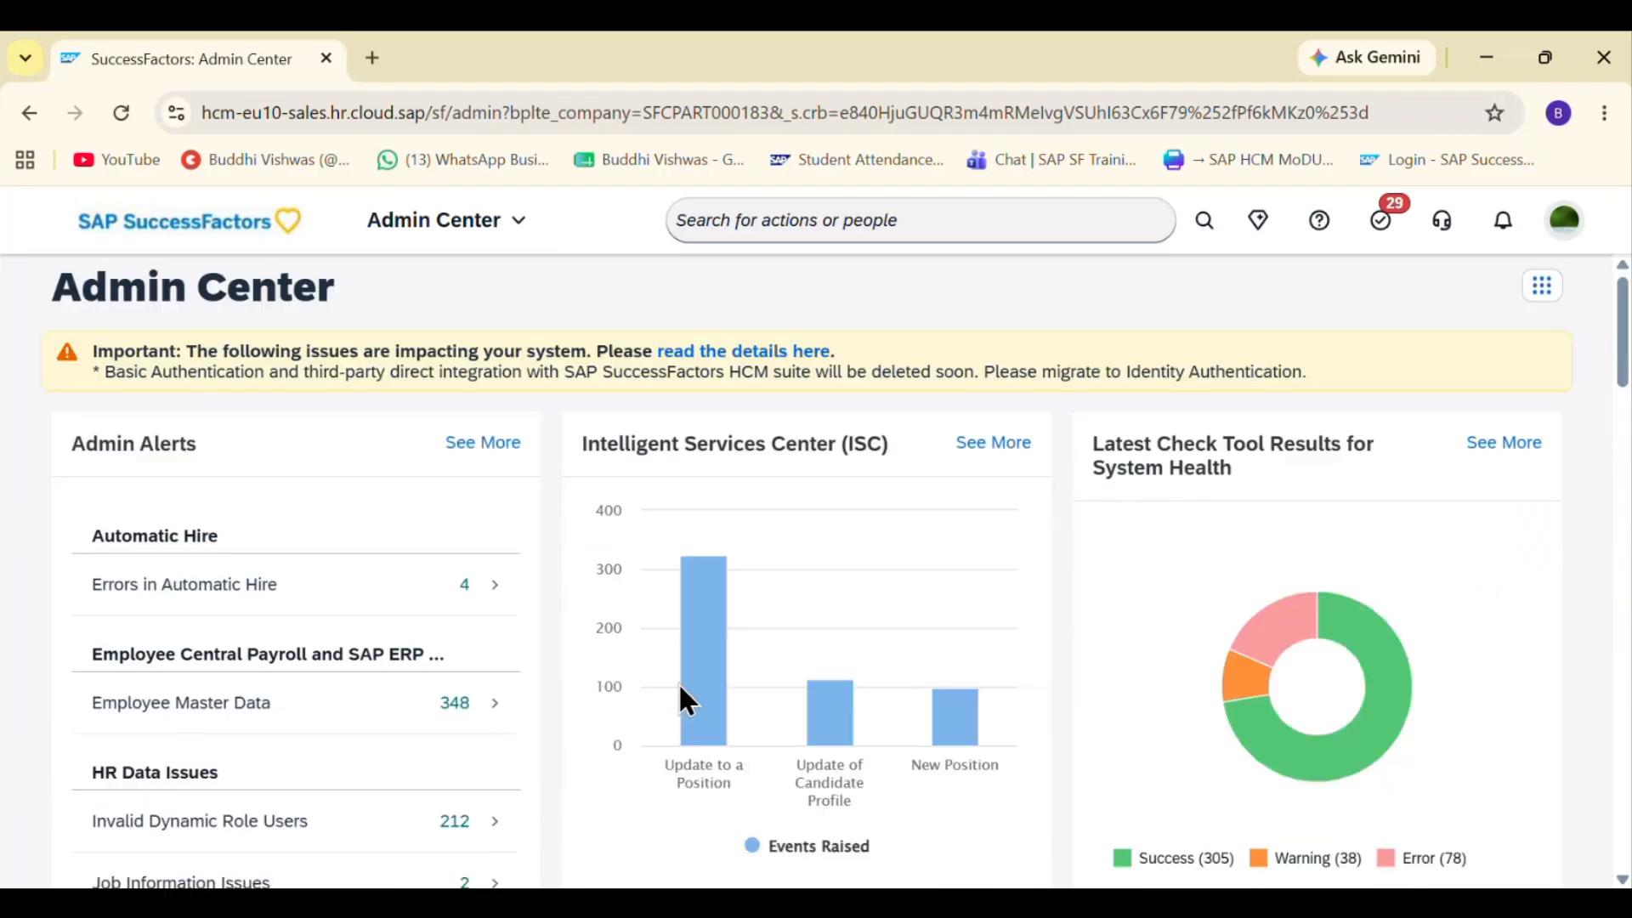
{"action": "scroll", "coordinate": [681, 680], "scroll_direction": "down", "scroll_amount": 5}
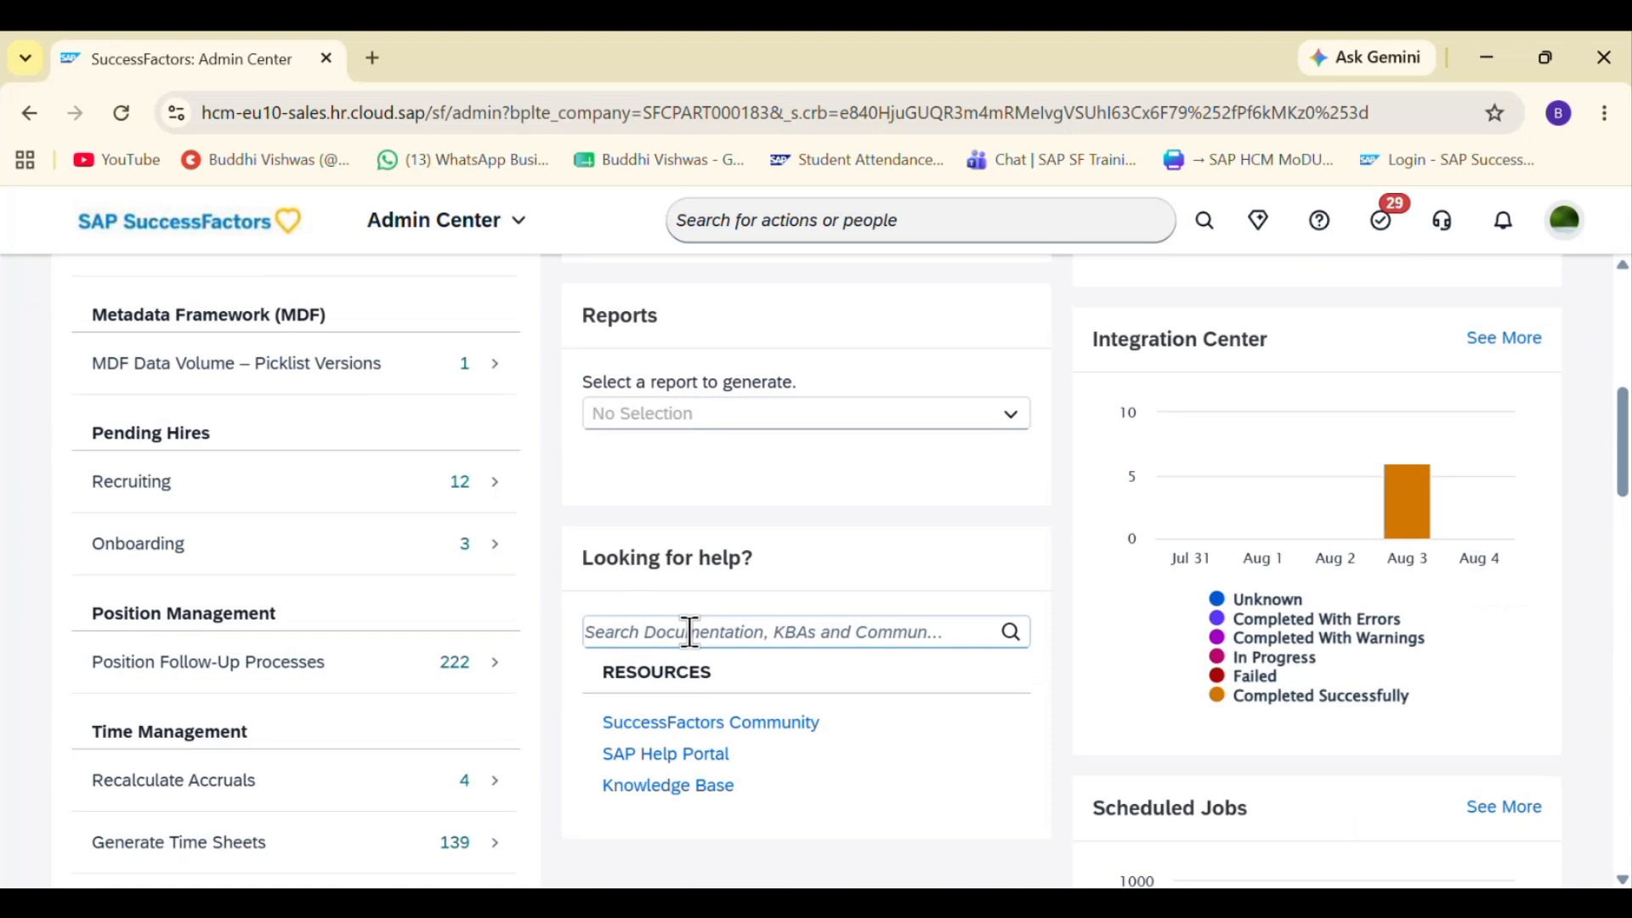
{"action": "scroll", "coordinate": [676, 595], "scroll_direction": "down", "scroll_amount": 5}
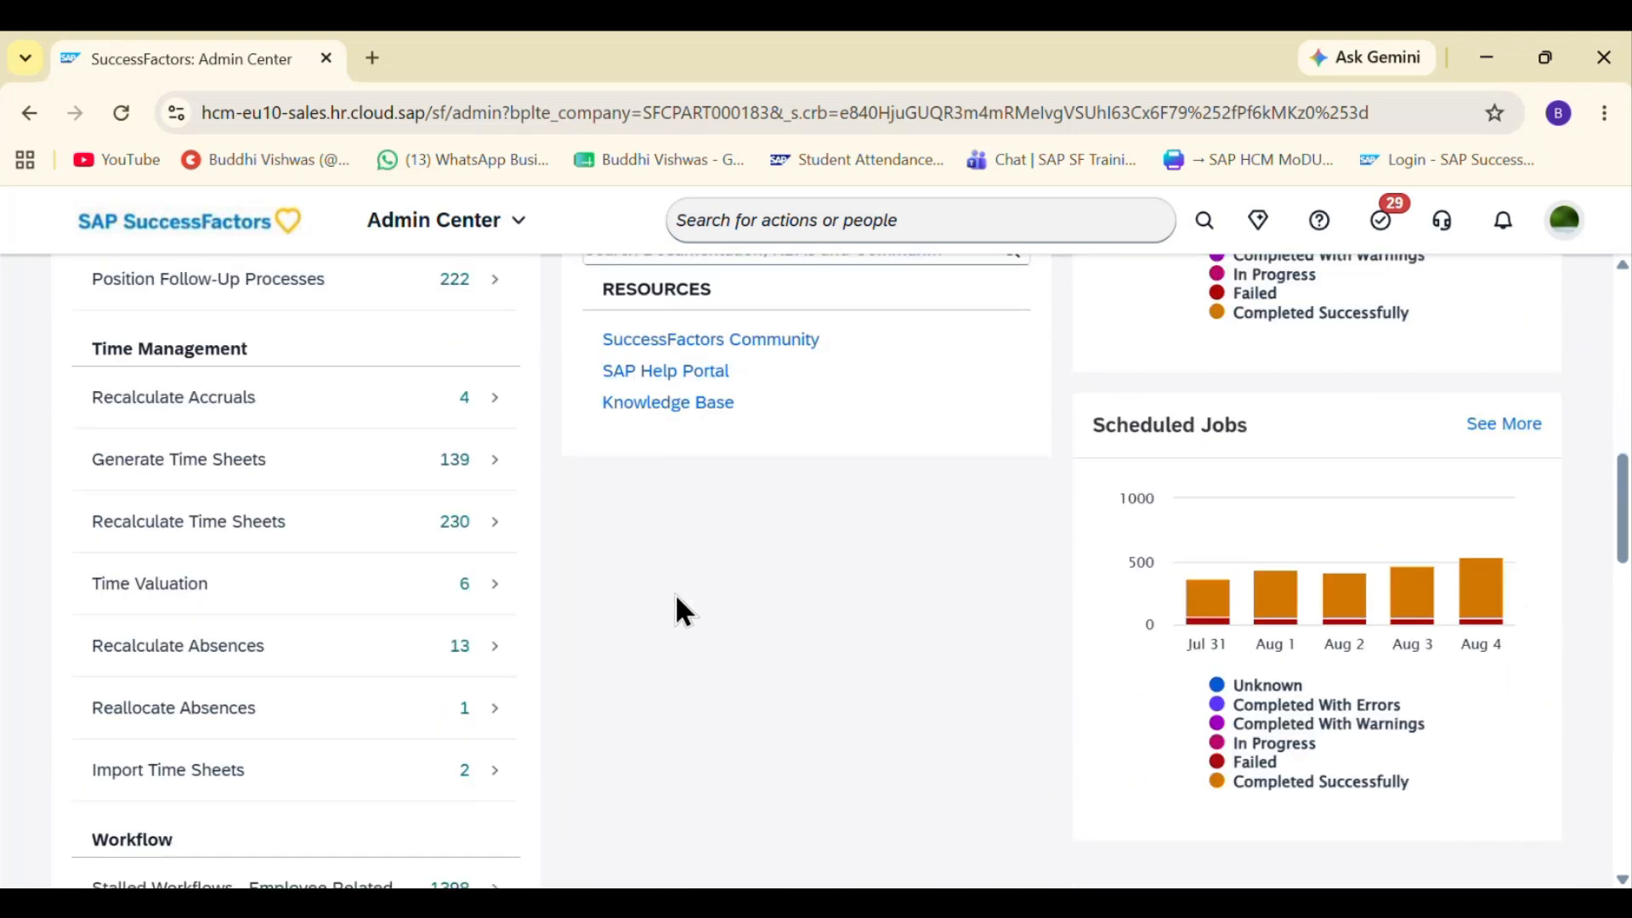
{"action": "scroll", "coordinate": [678, 597], "scroll_direction": "down", "scroll_amount": 5}
{"action": "scroll", "coordinate": [683, 610], "scroll_direction": "down", "scroll_amount": 14}
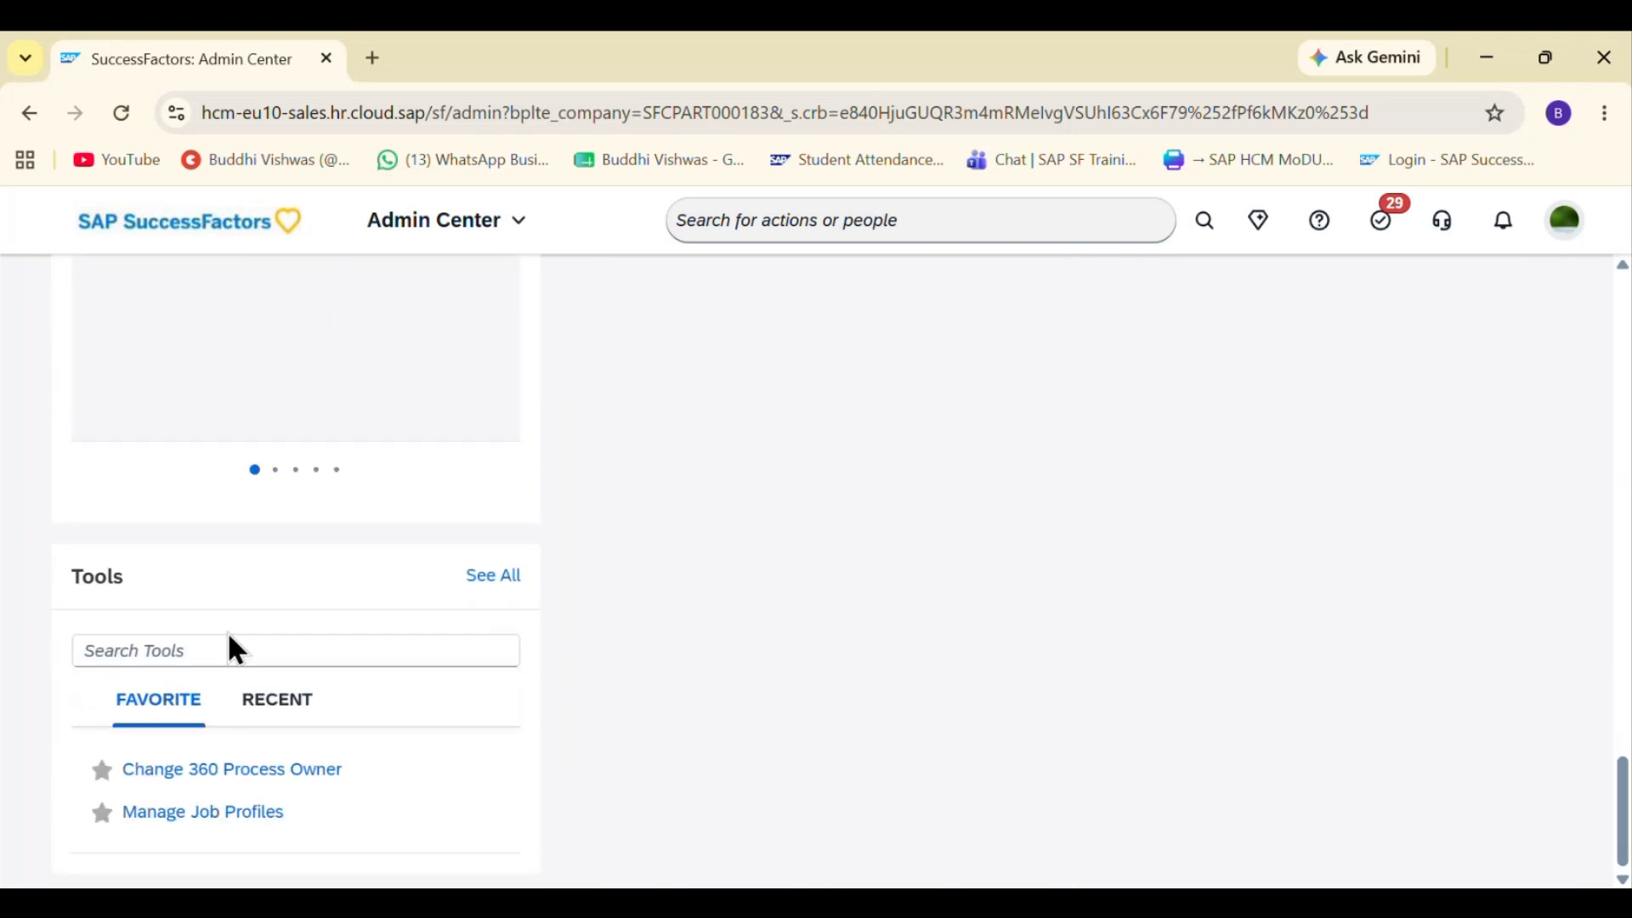
- Search the Admin Center tools for Manage Data and open the Manage Data page
{"action": "left_click", "coordinate": [216, 643]}
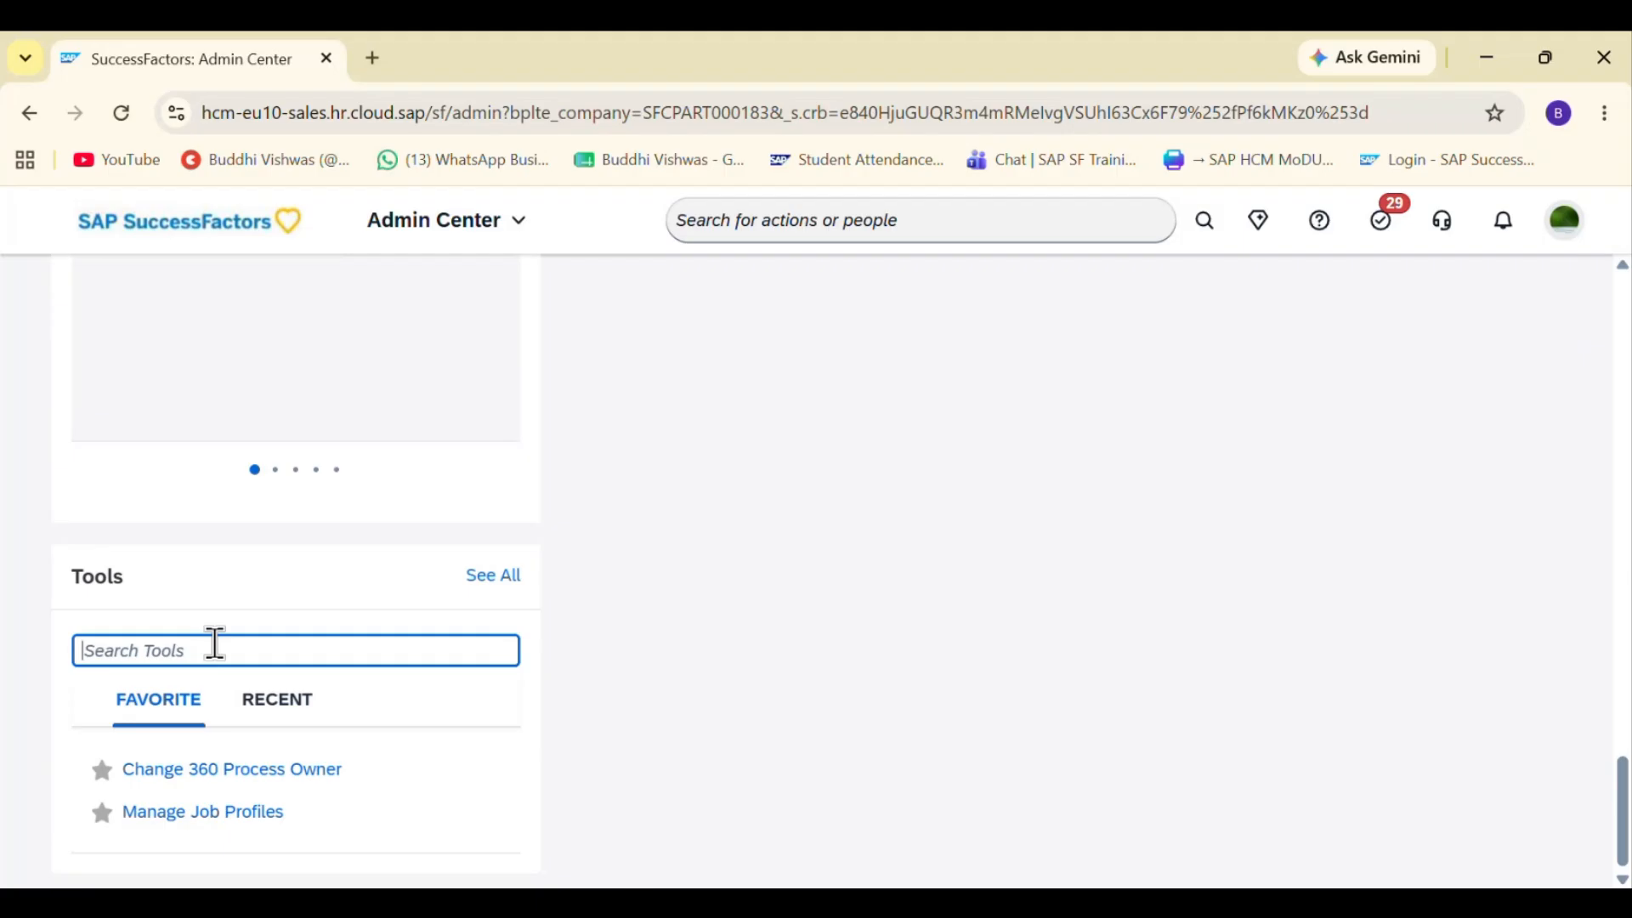
{"action": "type", "text": "Mamage Data"}
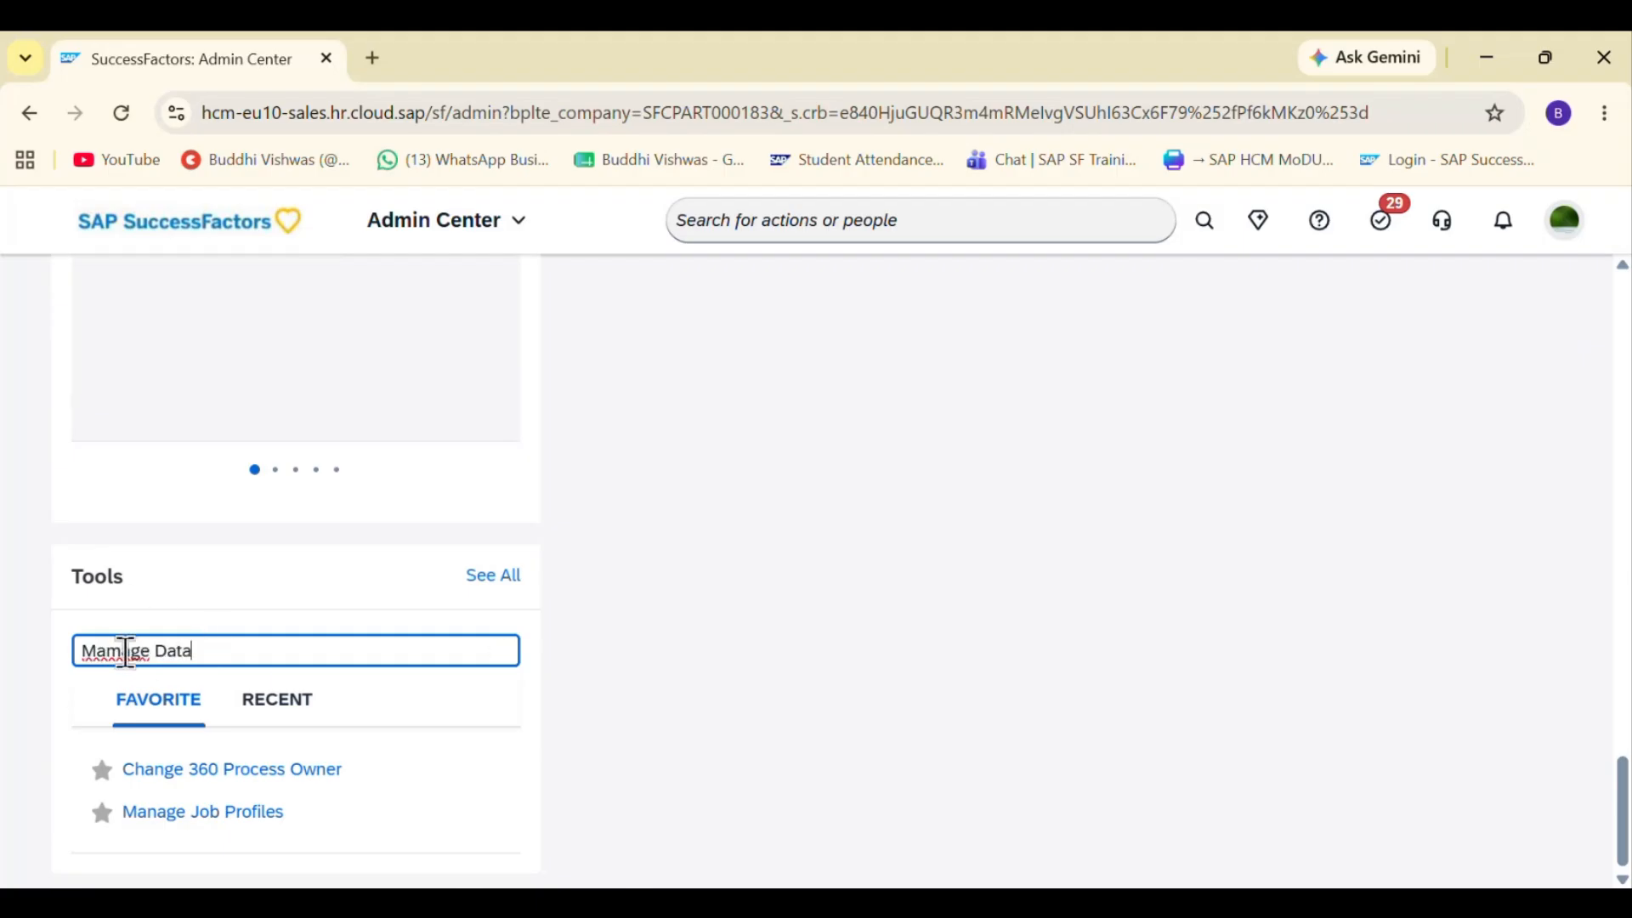
{"action": "left_click", "coordinate": [125, 653]}
{"action": "key", "text": "BackSpace"}
{"action": "type", "text": "n"}
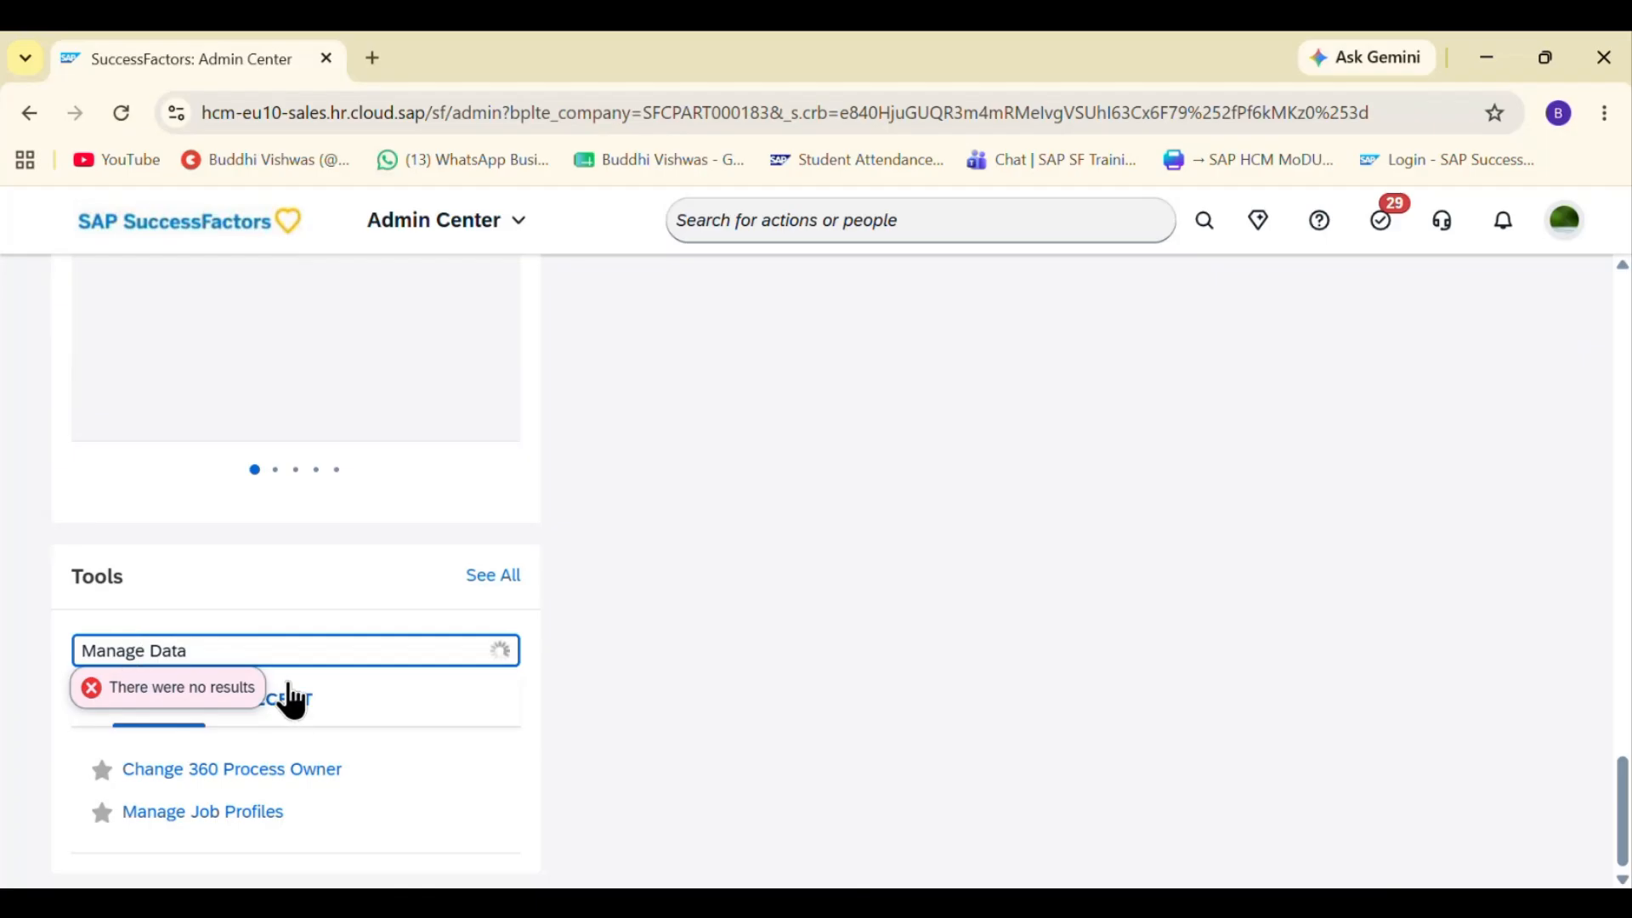
{"action": "left_click", "coordinate": [174, 223]}
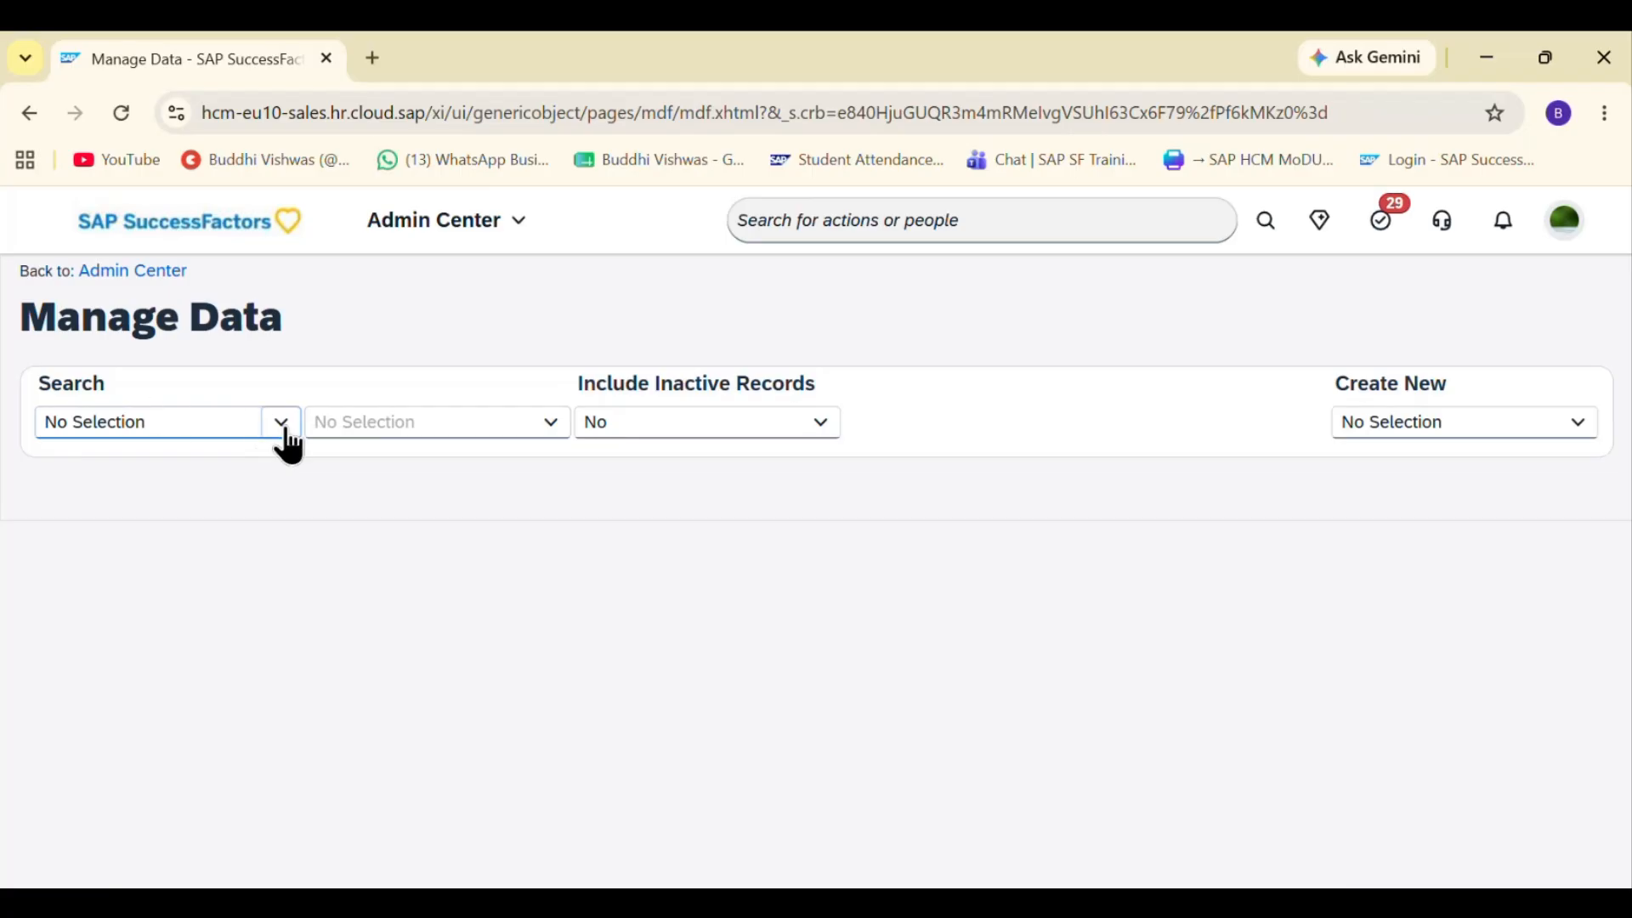
- Create a new Holiday record and enter the holiday code Diwali2026
{"action": "left_click", "coordinate": [1406, 420]}
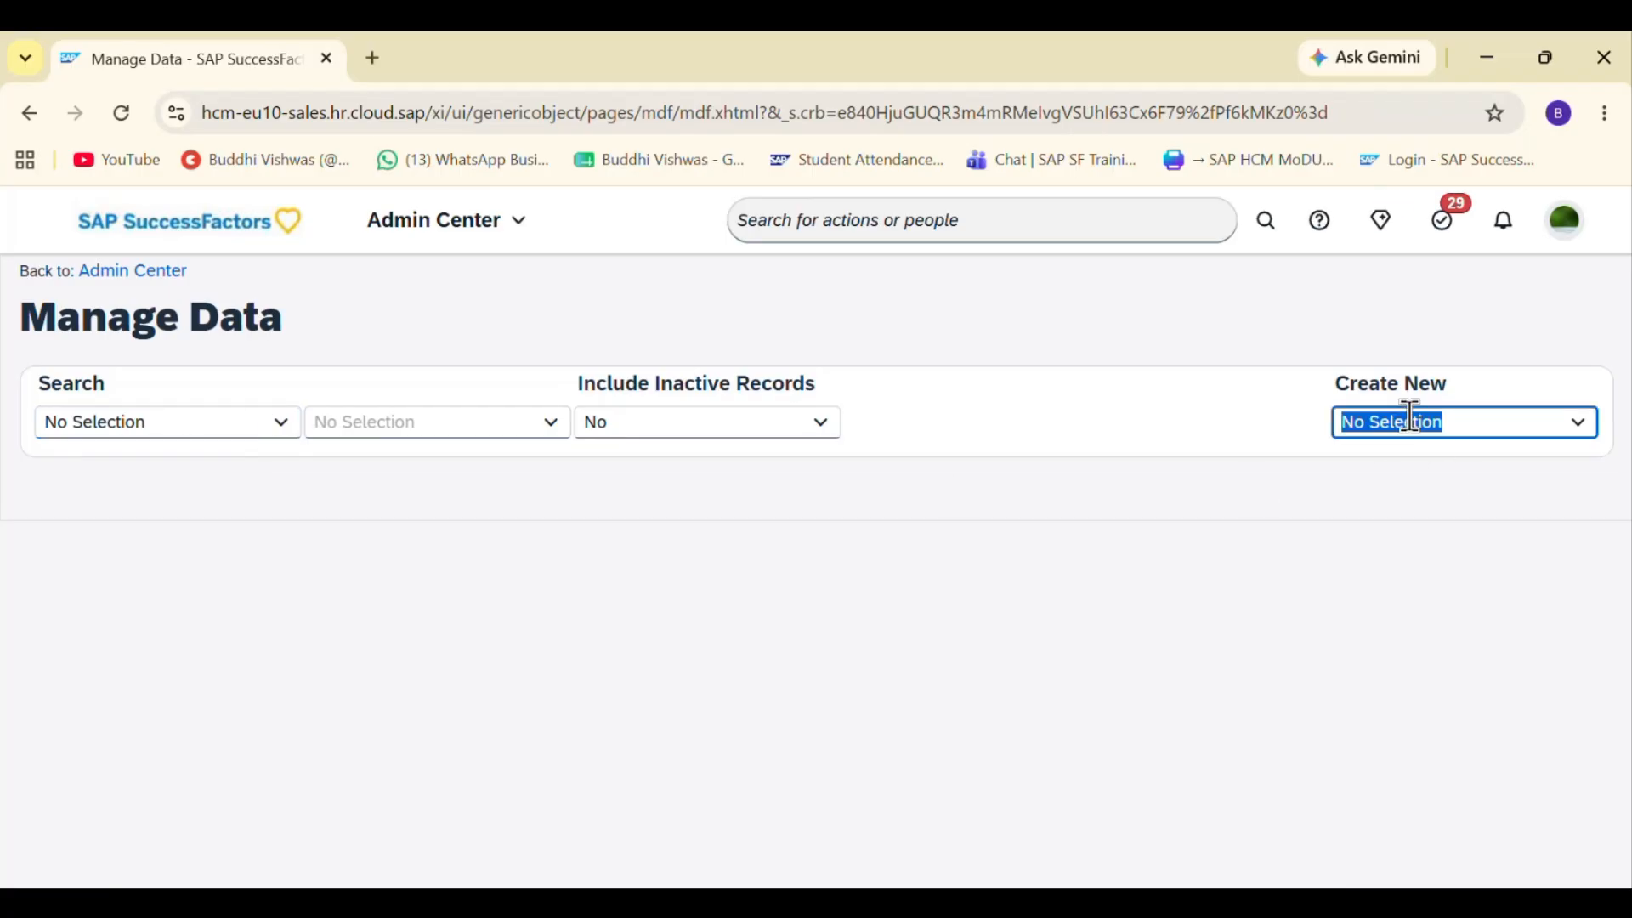
{"action": "type", "text": "Holiday"}
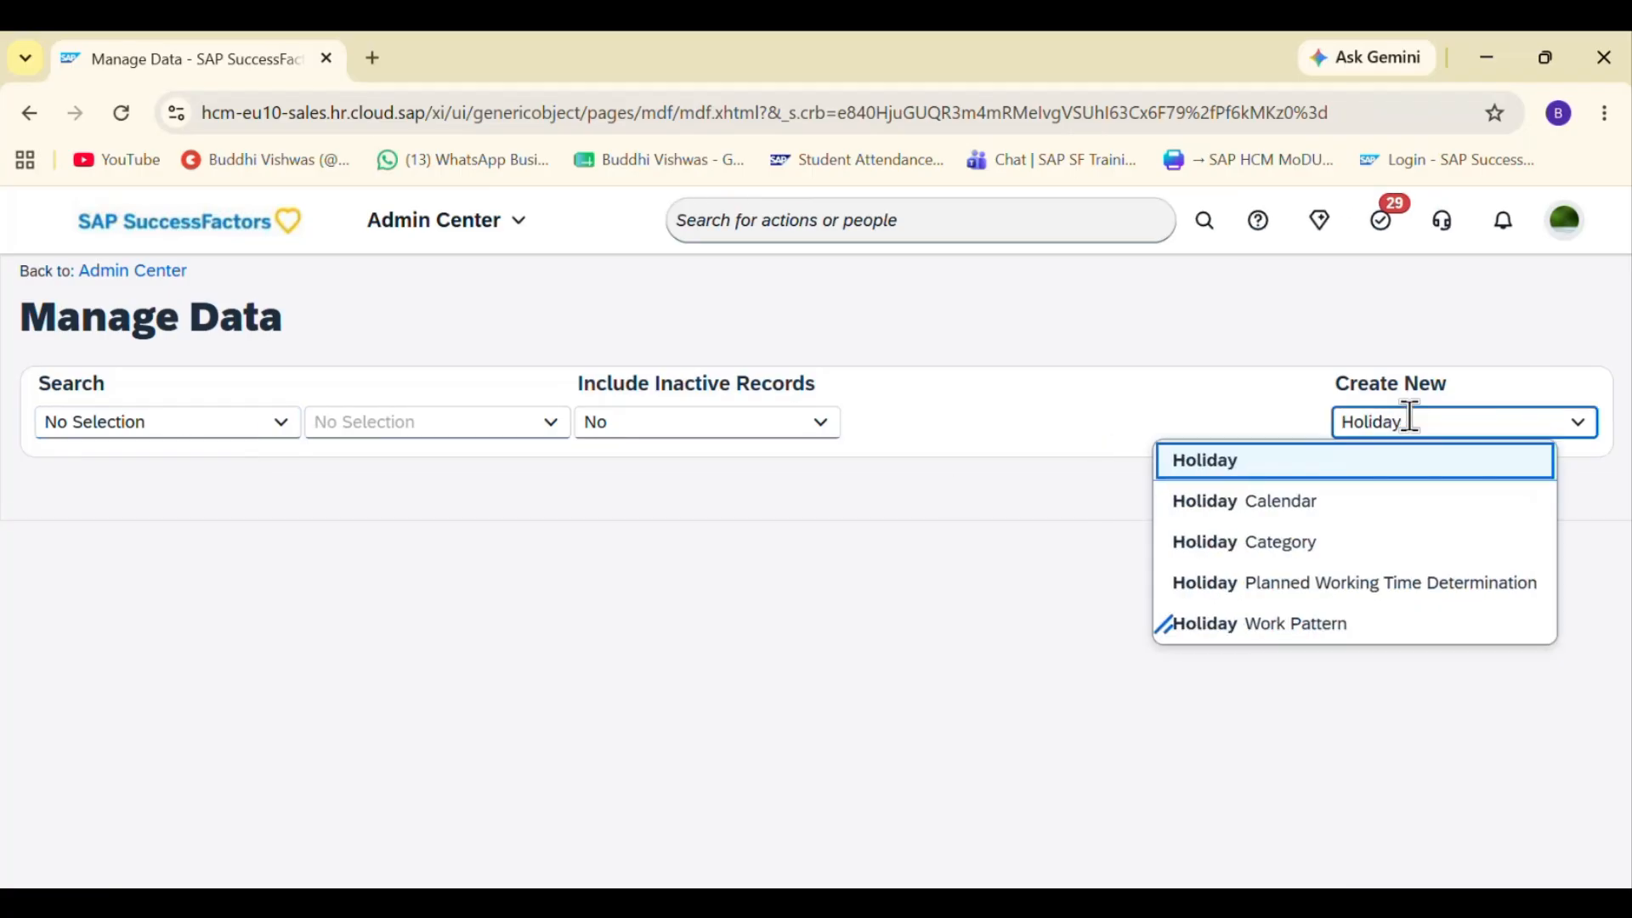
{"action": "left_click", "coordinate": [1200, 465]}
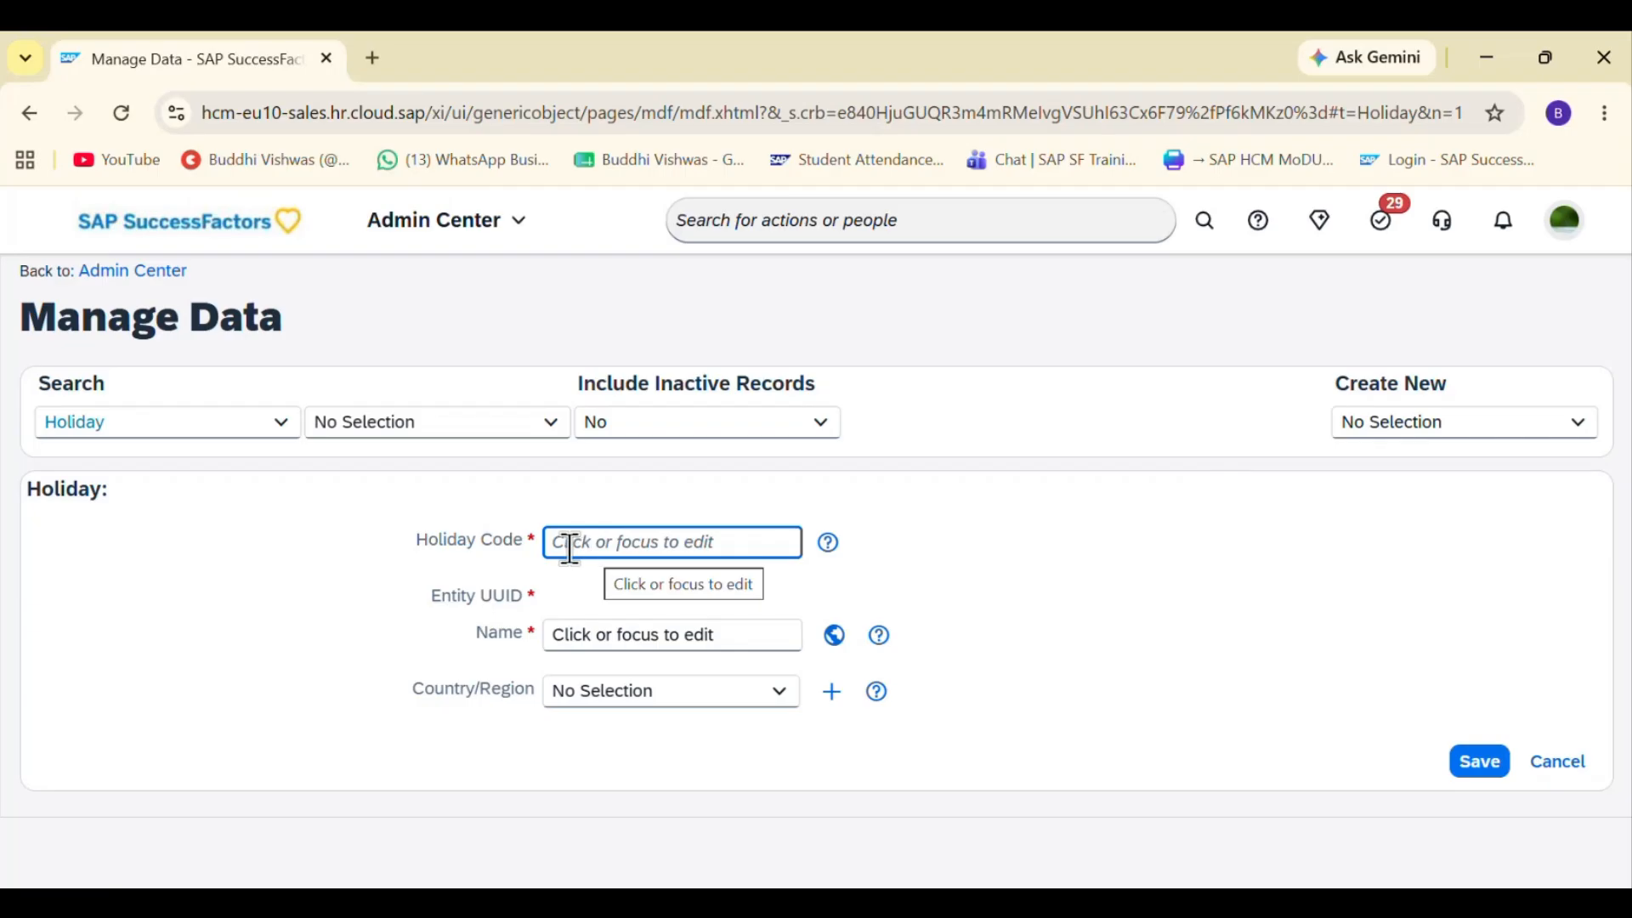
{"action": "type", "text": "Diwali2026"}
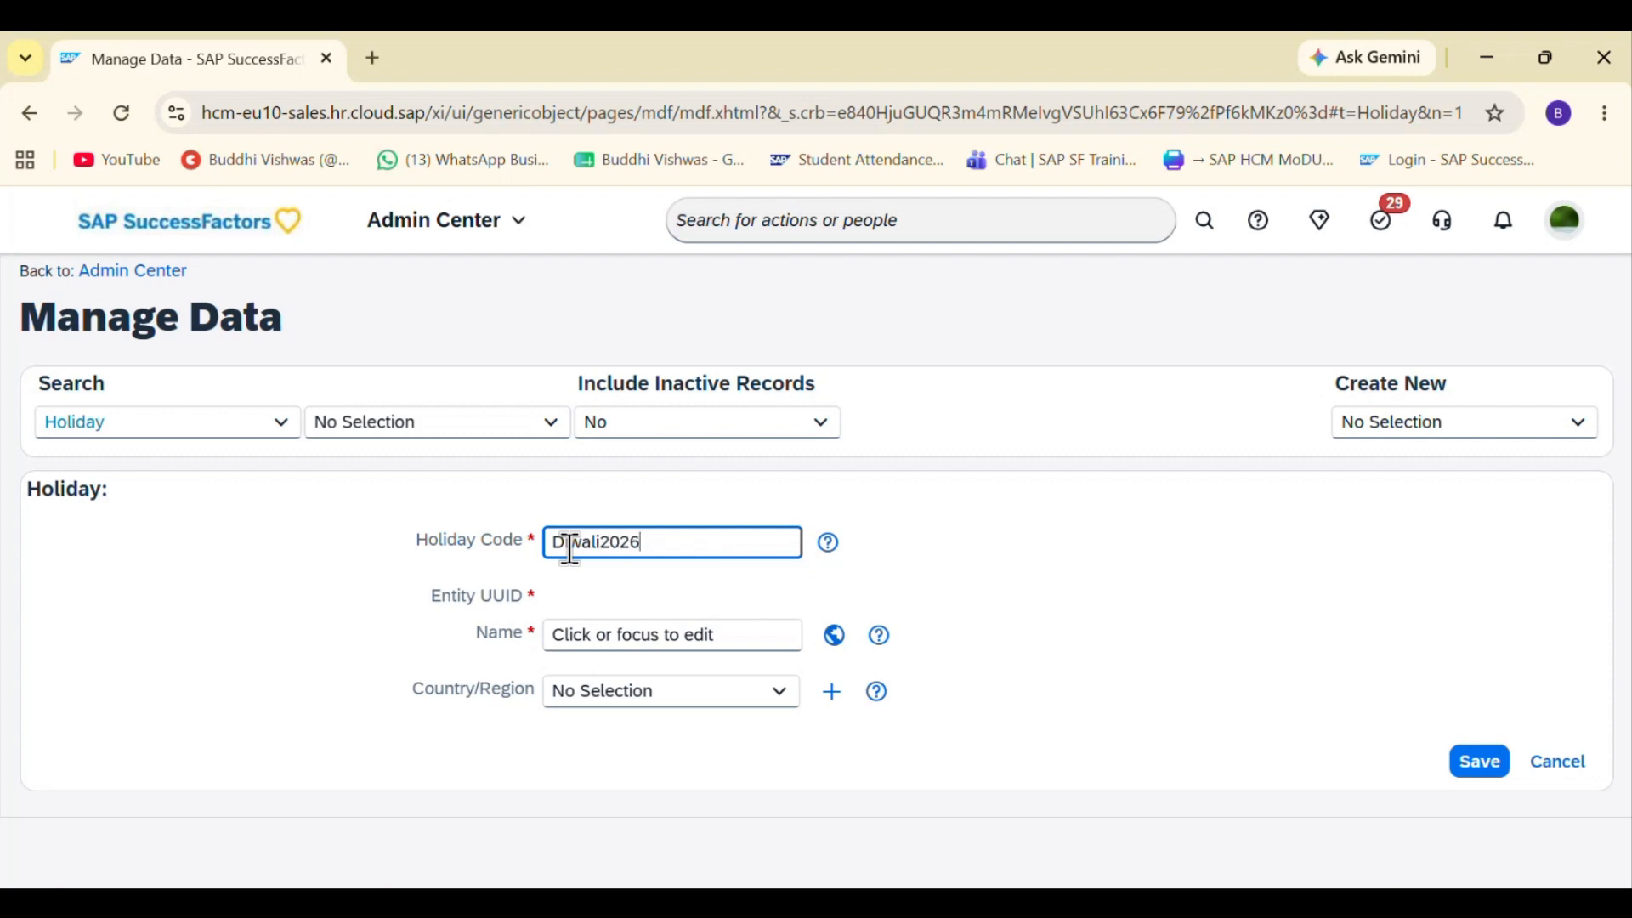
- Enter the holiday name Diwali 2026 and set the country/region to India (IND)
{"action": "left_click", "coordinate": [611, 637]}
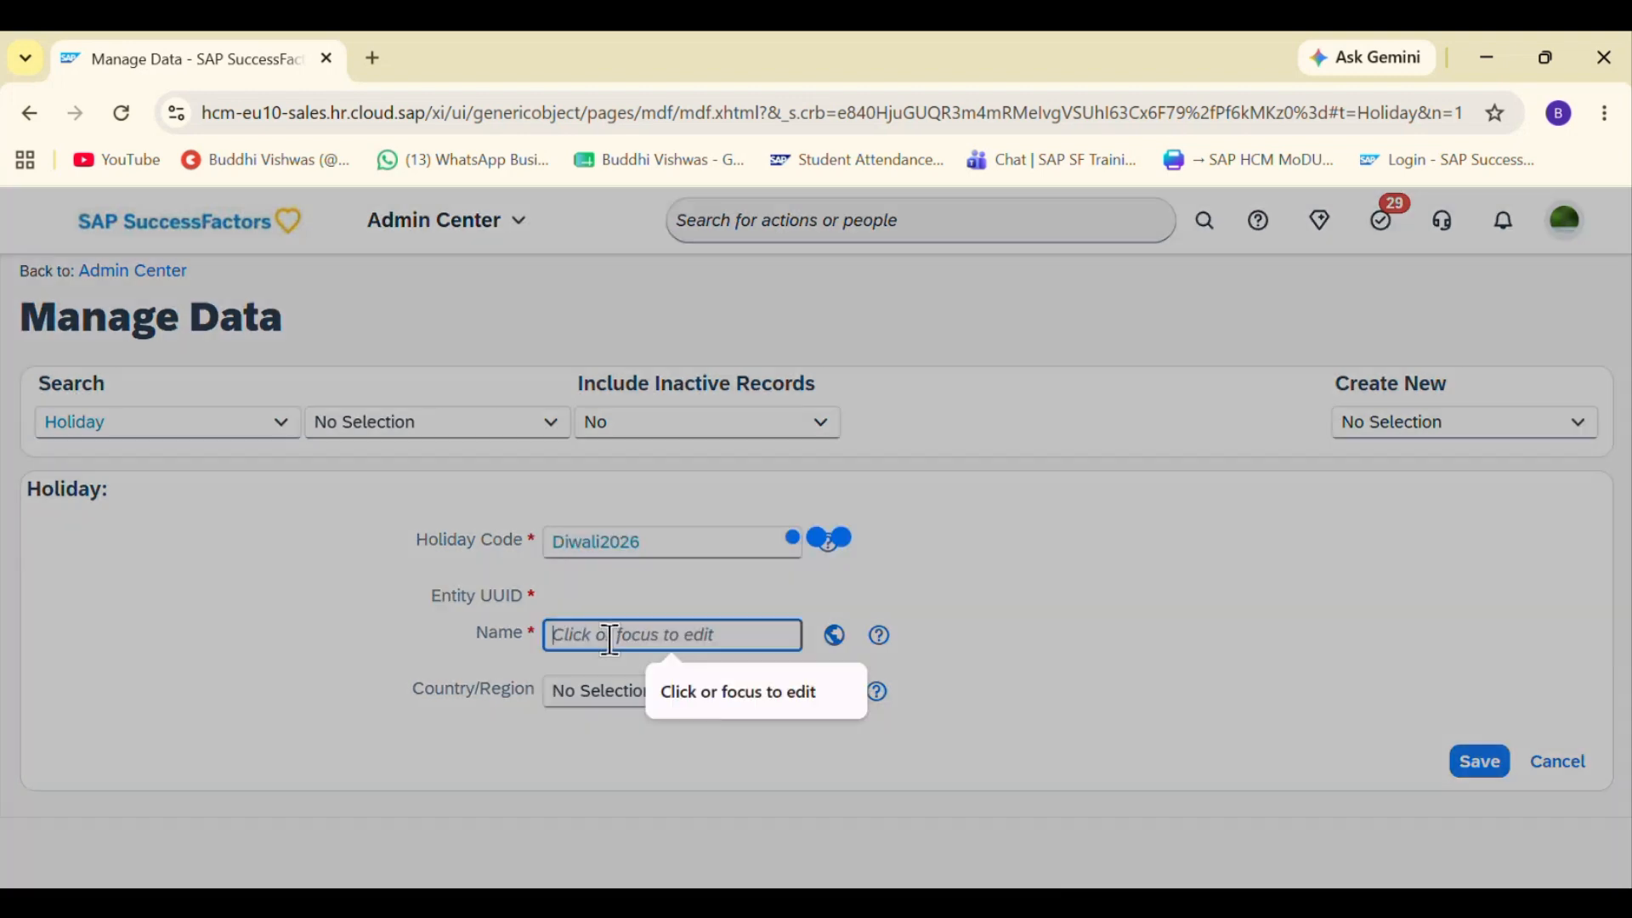
{"action": "type", "text": "Diwali2026"}
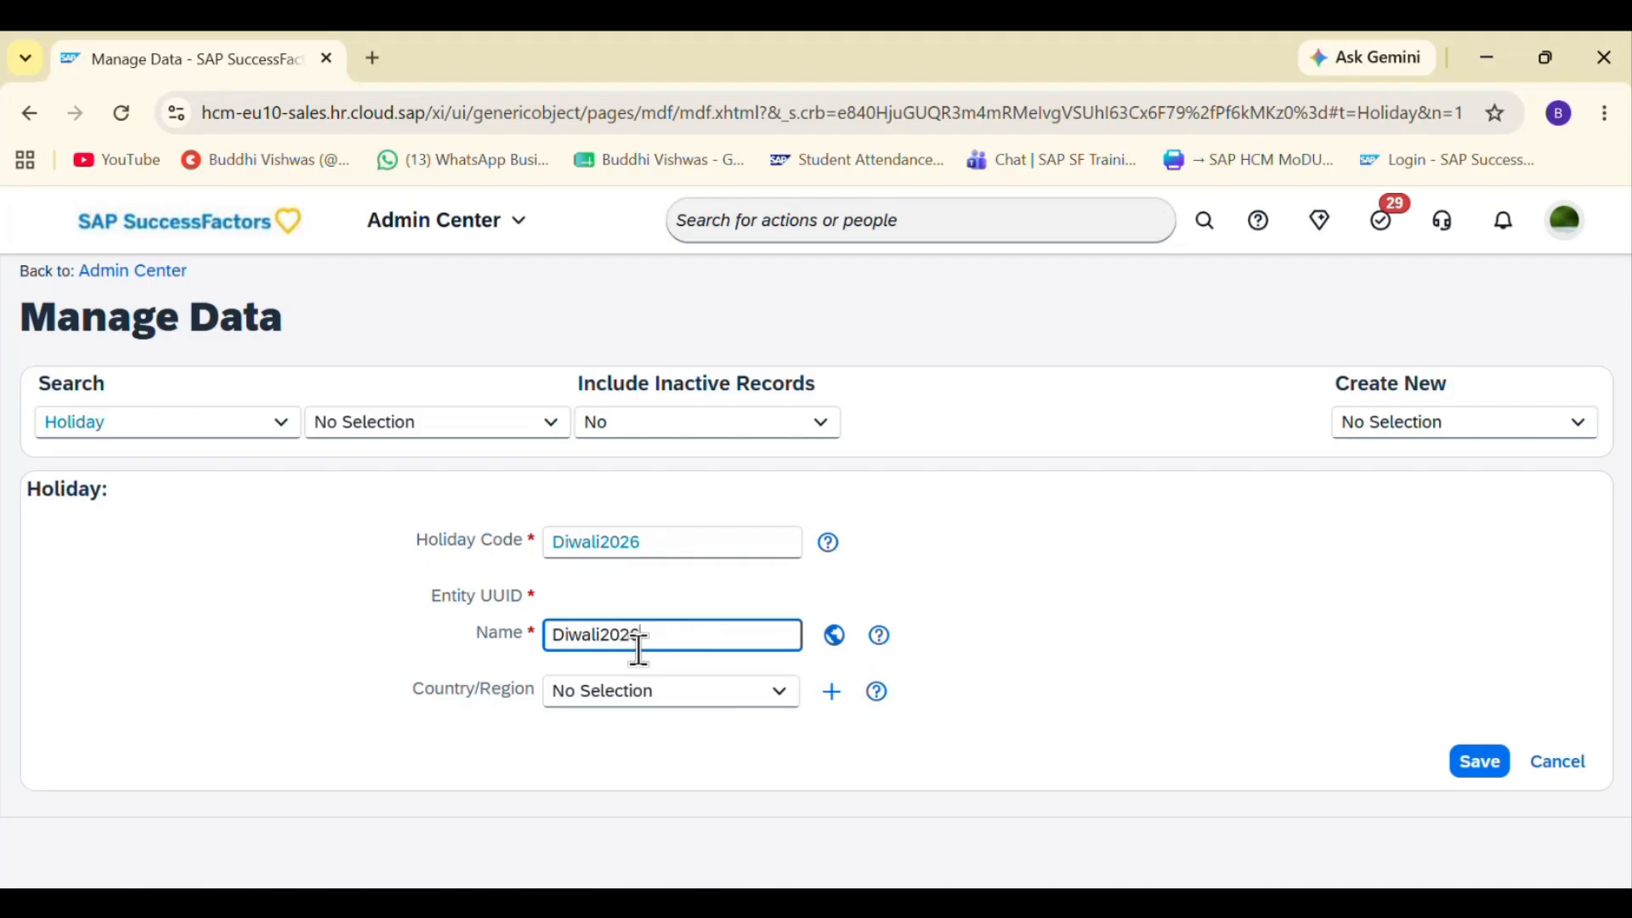
{"action": "key", "text": "Left"}
{"action": "key", "text": "Left"}
{"action": "key", "text": "Tab"}
{"action": "left_click", "coordinate": [629, 695]}
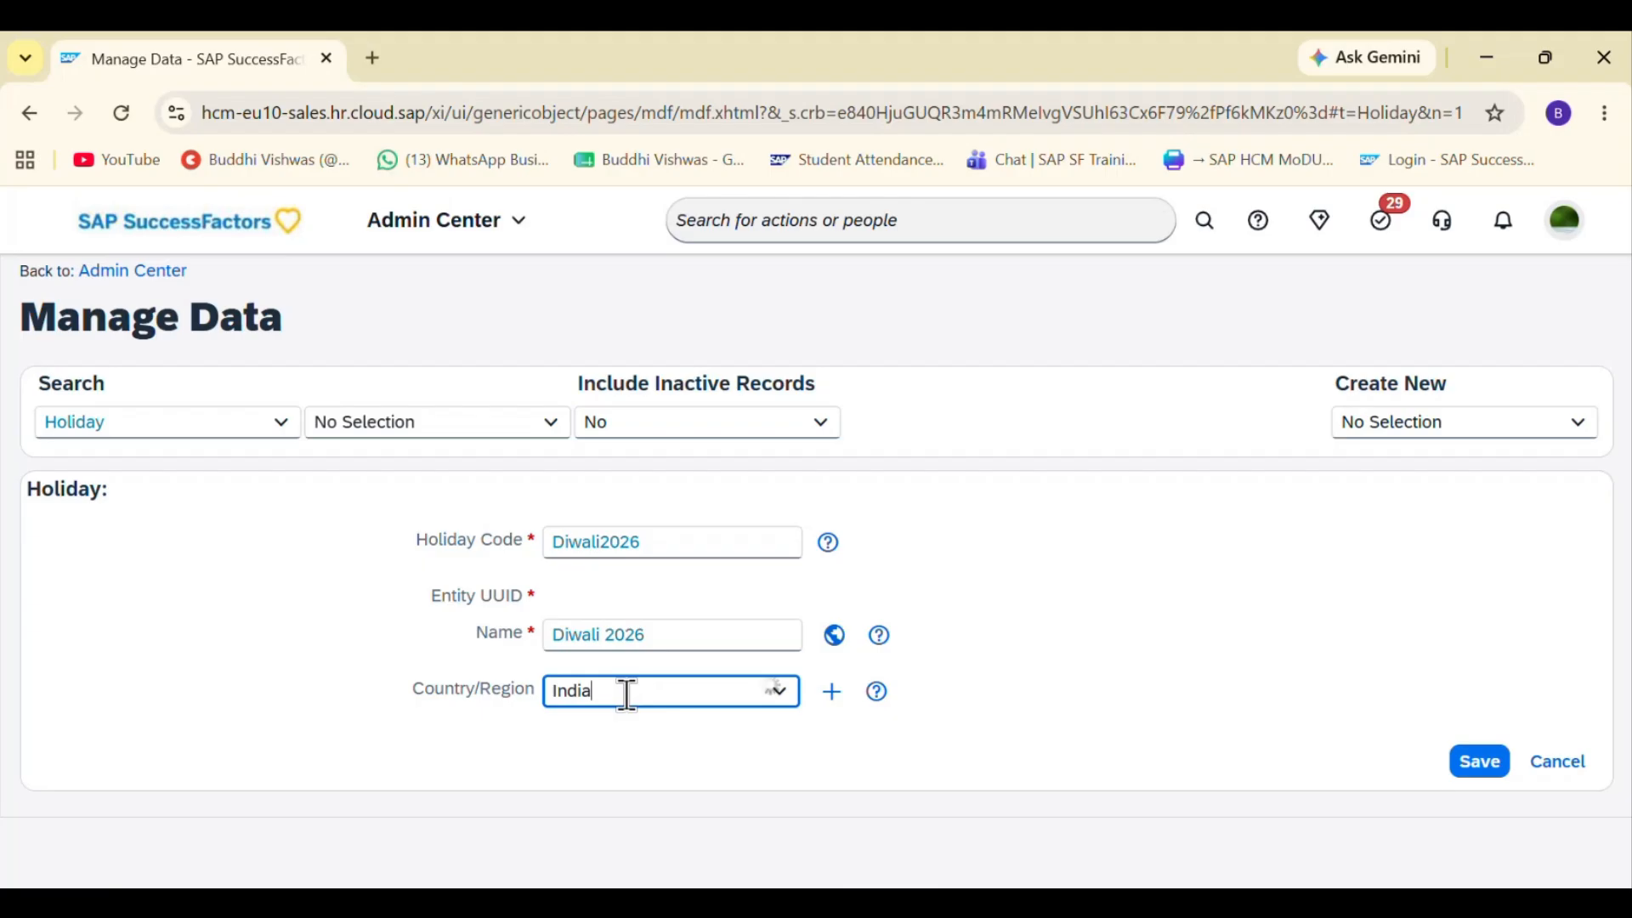
{"action": "left_click", "coordinate": [677, 605]}
{"action": "left_click", "coordinate": [873, 759]}
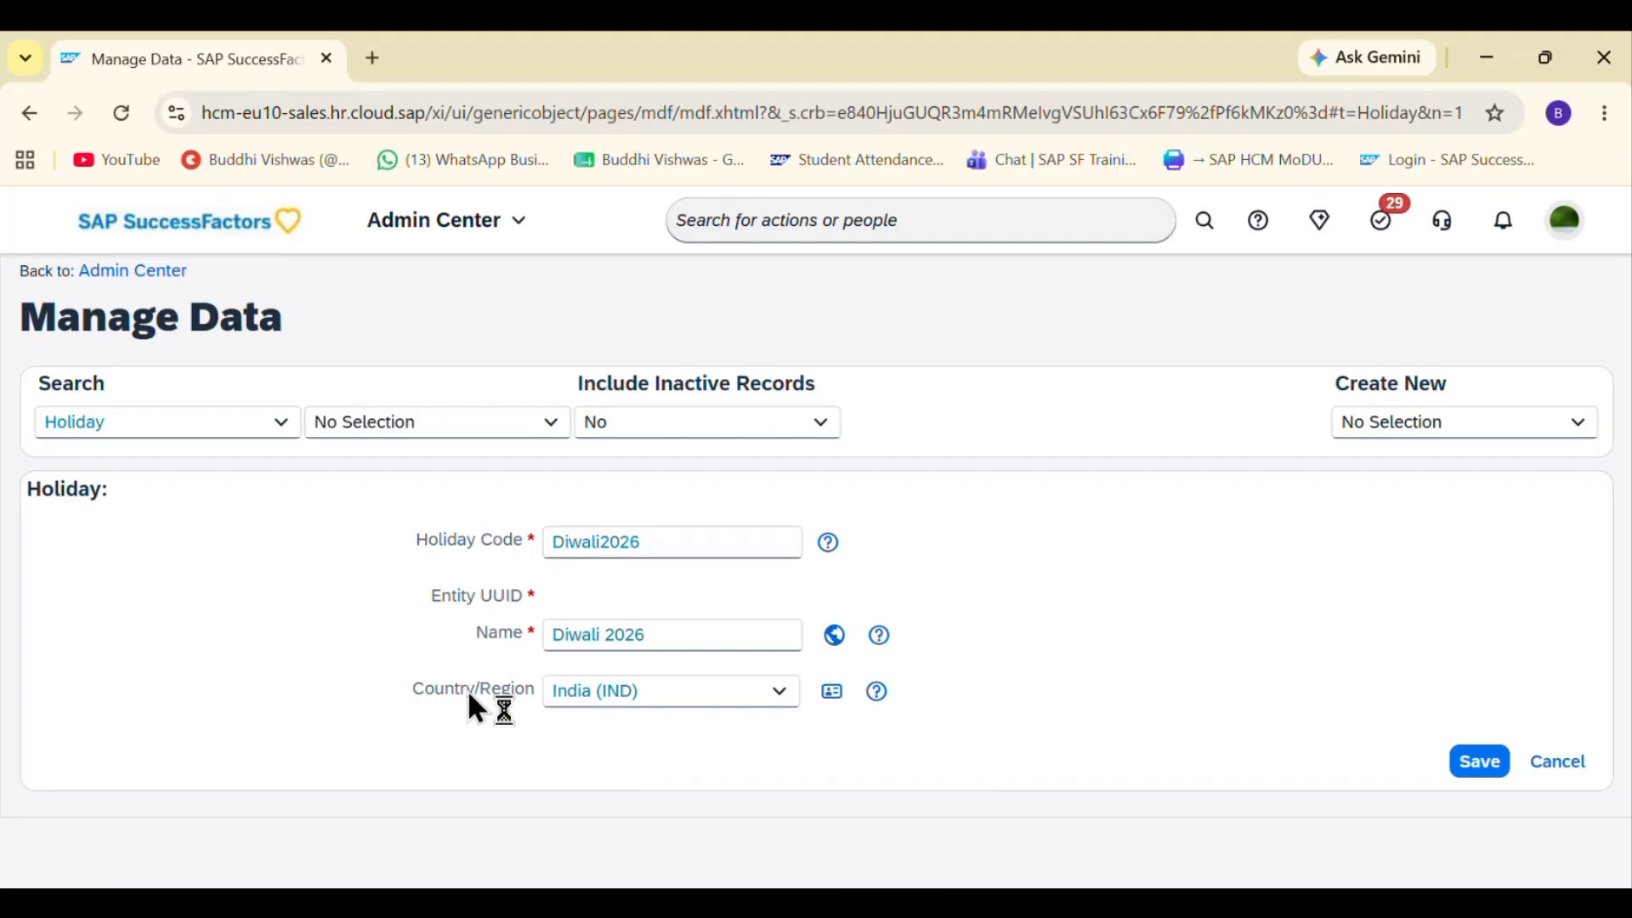
- Snip a screenshot of the completed Holiday form and save the record
{"action": "key", "text": "super+shift+s"}
{"action": "left_click_drag", "start_coordinate": [15, 291], "coordinate": [1610, 809]}
{"action": "left_click", "coordinate": [1481, 767]}
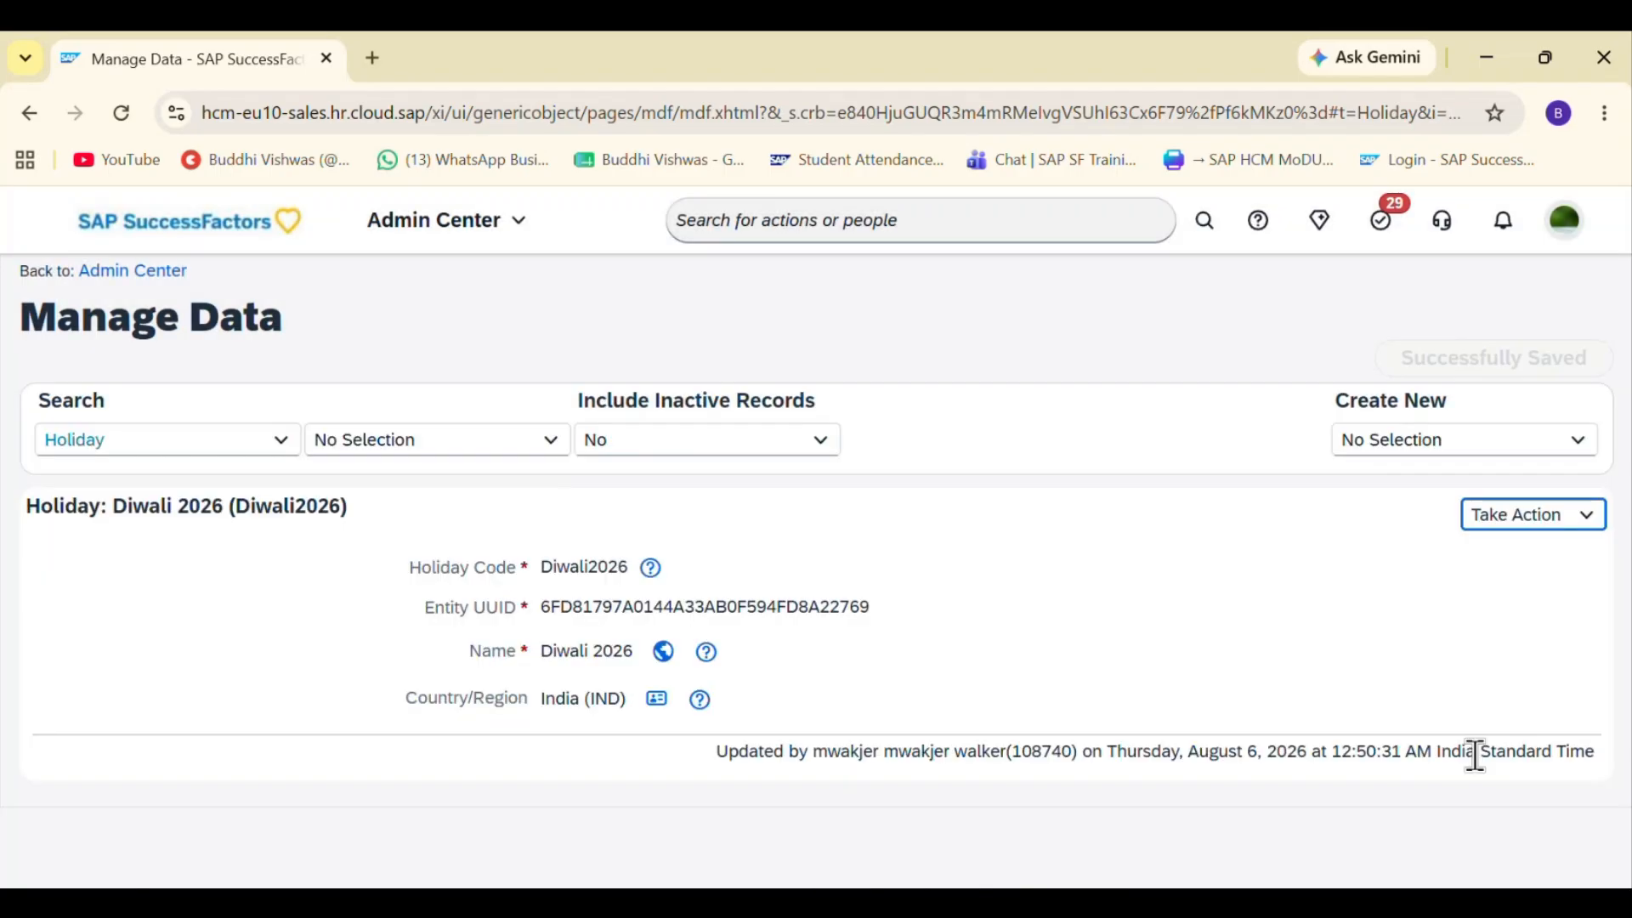
- Switch to the notes page and paste the screenshot below the path line
{"action": "key", "text": "alt+Tab"}
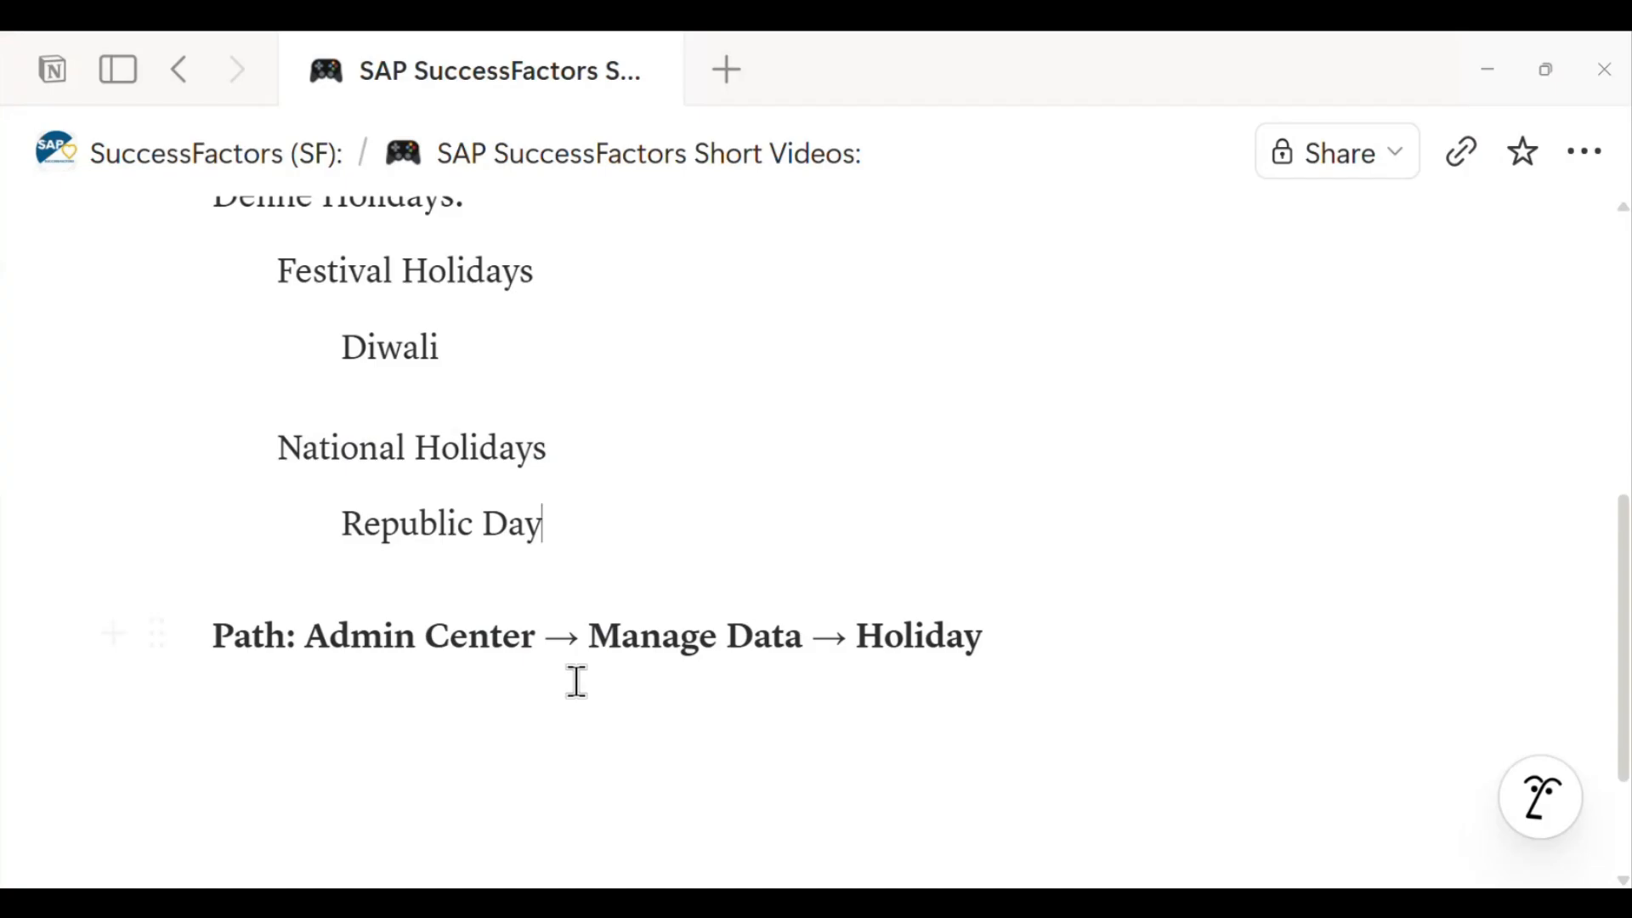
{"action": "left_click", "coordinate": [460, 711]}
{"action": "key", "text": "ctrl+v"}
- Return to the browser and snip a screenshot of the saved Diwali 2026 holiday record
{"action": "key", "text": "alt+Tab"}
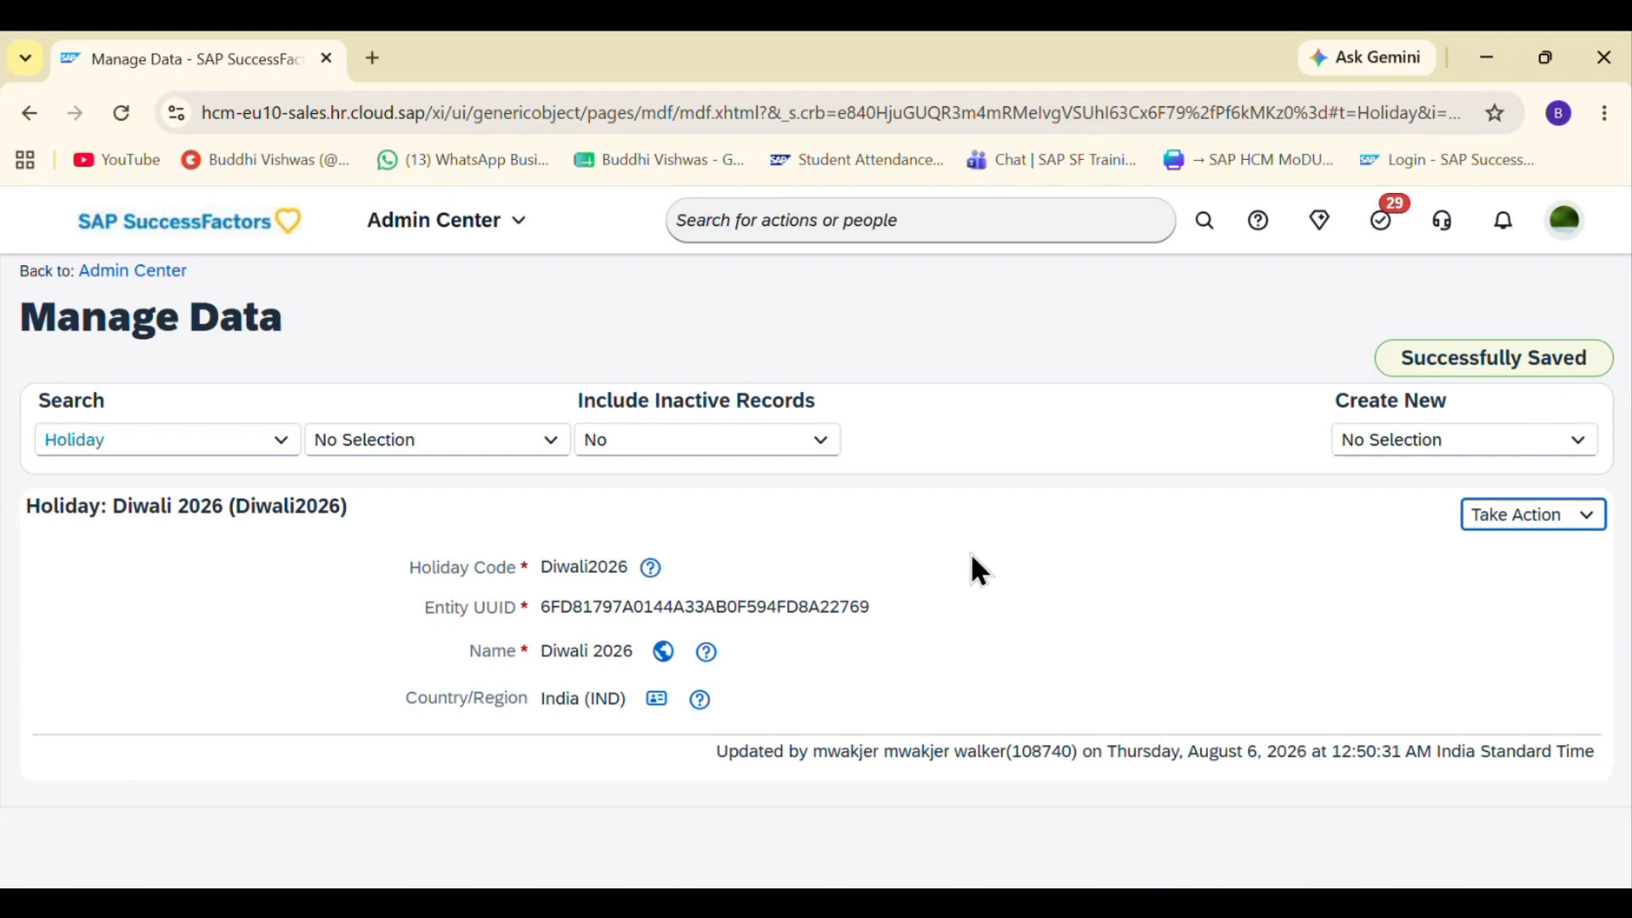
{"action": "key", "text": "super+shift+s"}
{"action": "left_click_drag", "start_coordinate": [21, 291], "coordinate": [1612, 828]}
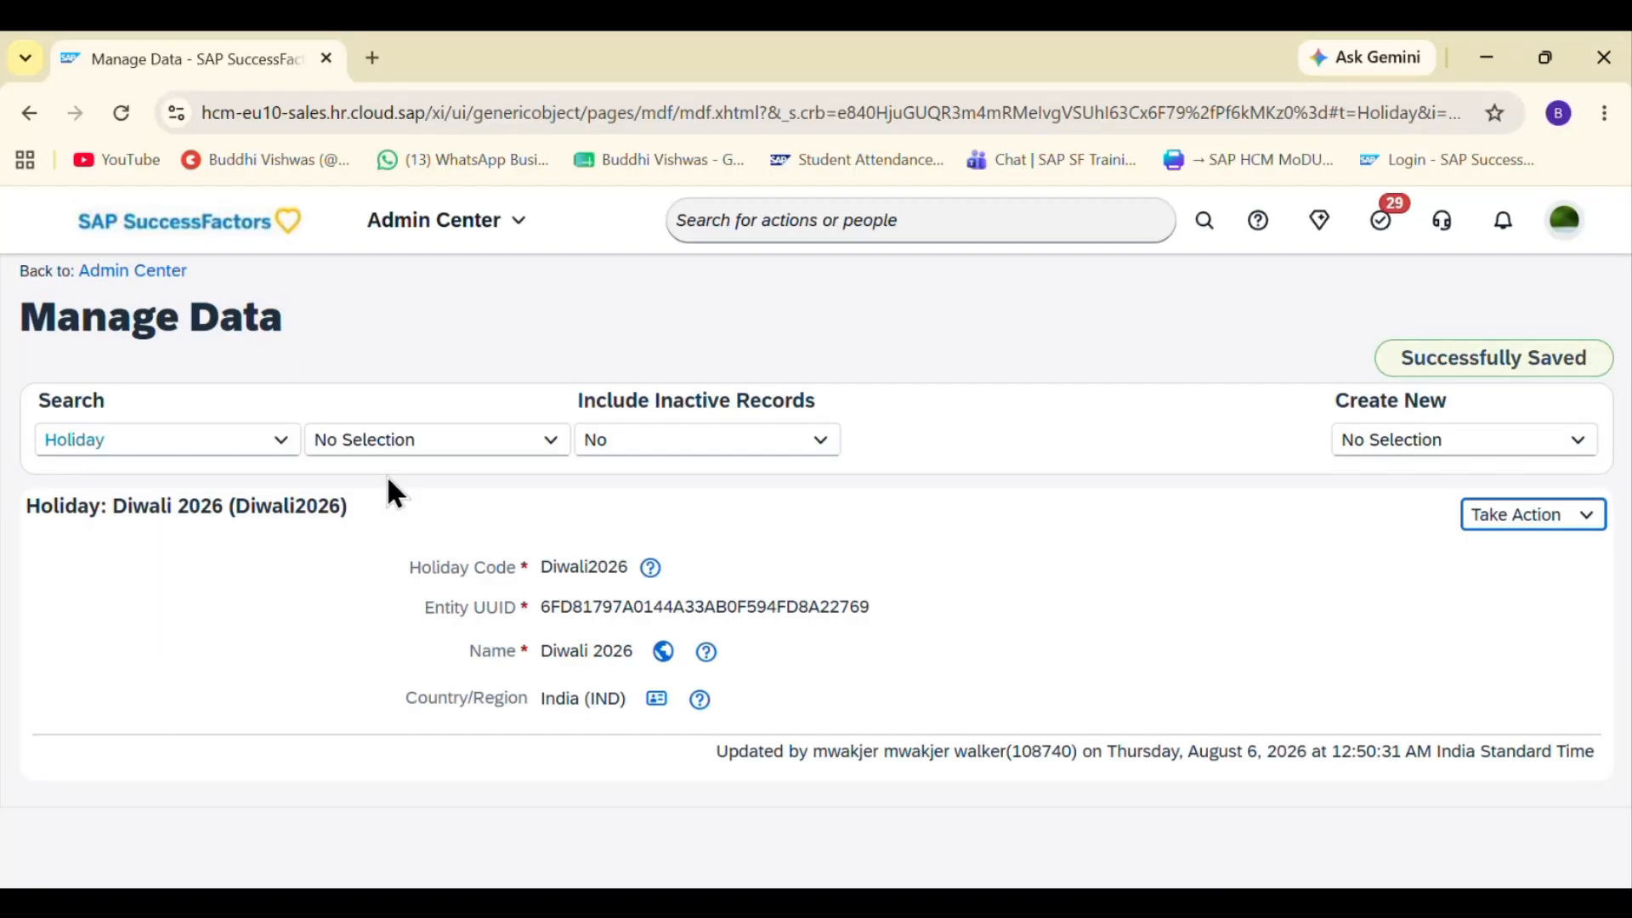
- Search existing Holiday records for Diwali2026 and open the Diwali 2026 (Diwali2026) entry
{"action": "left_click", "coordinate": [392, 440]}
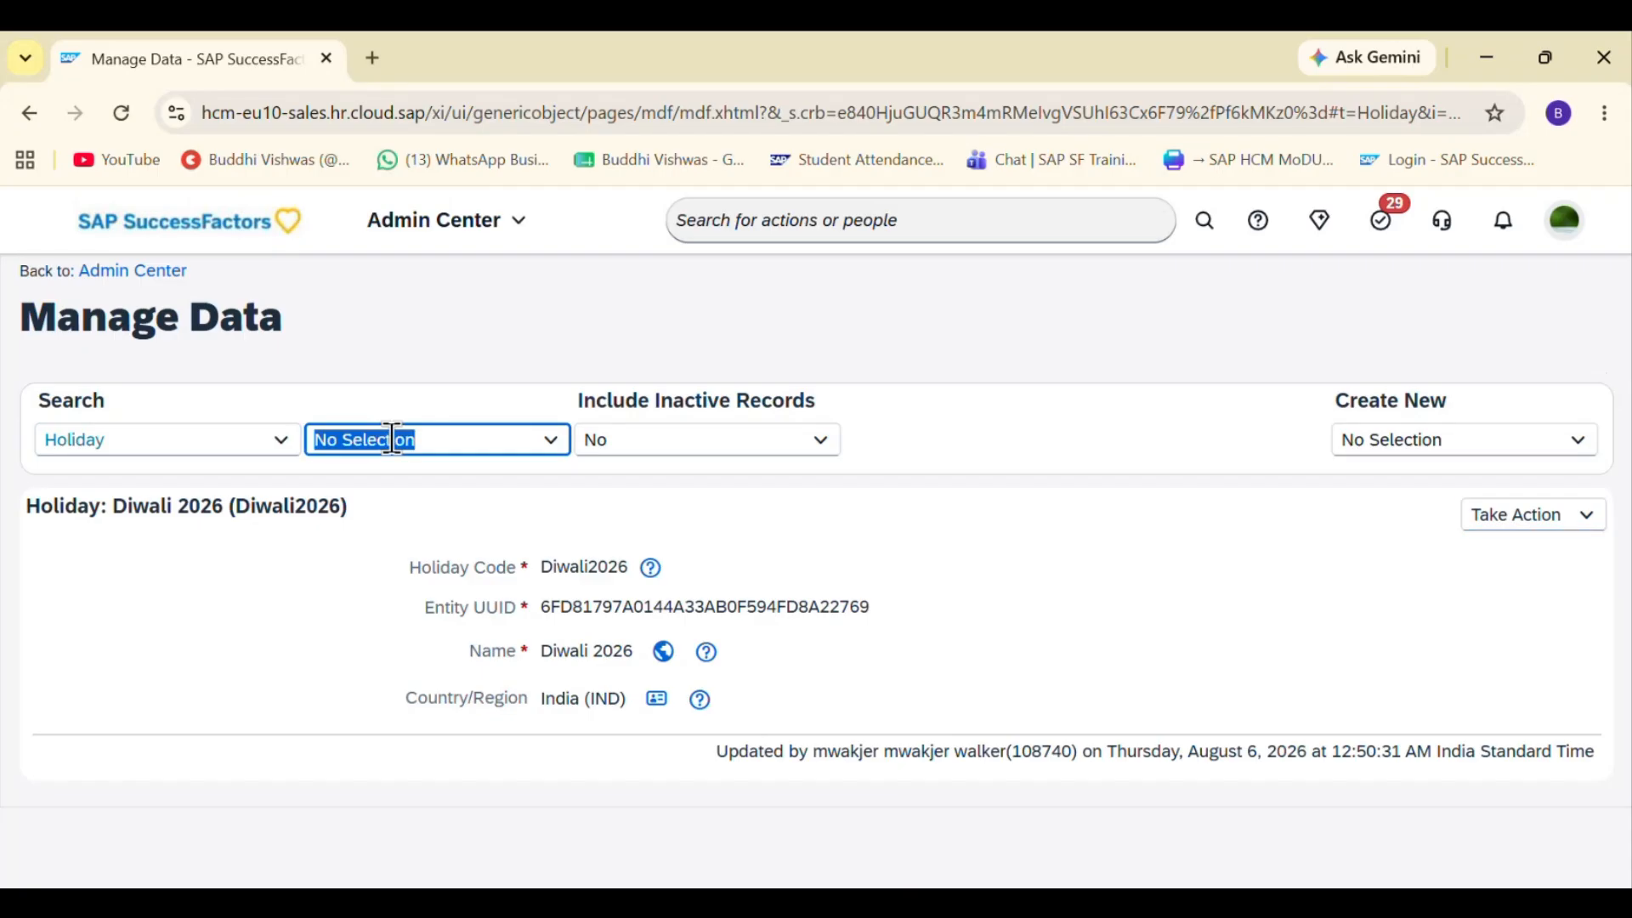
{"action": "type", "text": "Die"}
{"action": "key", "text": "BackSpace"}
{"action": "type", "text": "wali2026"}
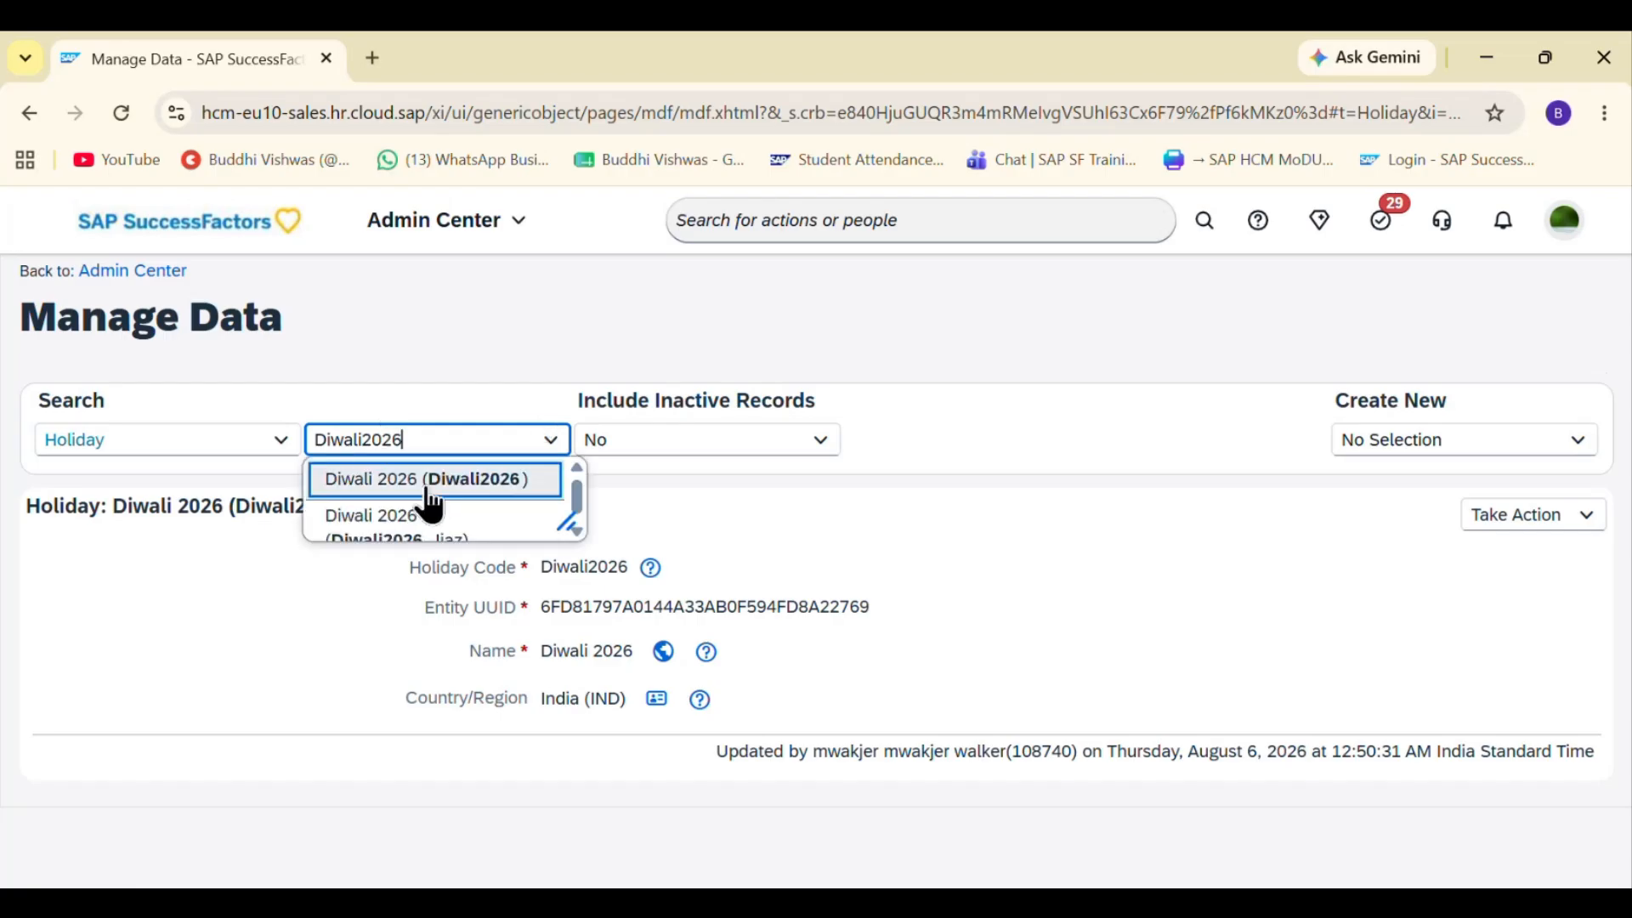
{"action": "left_click", "coordinate": [428, 490]}
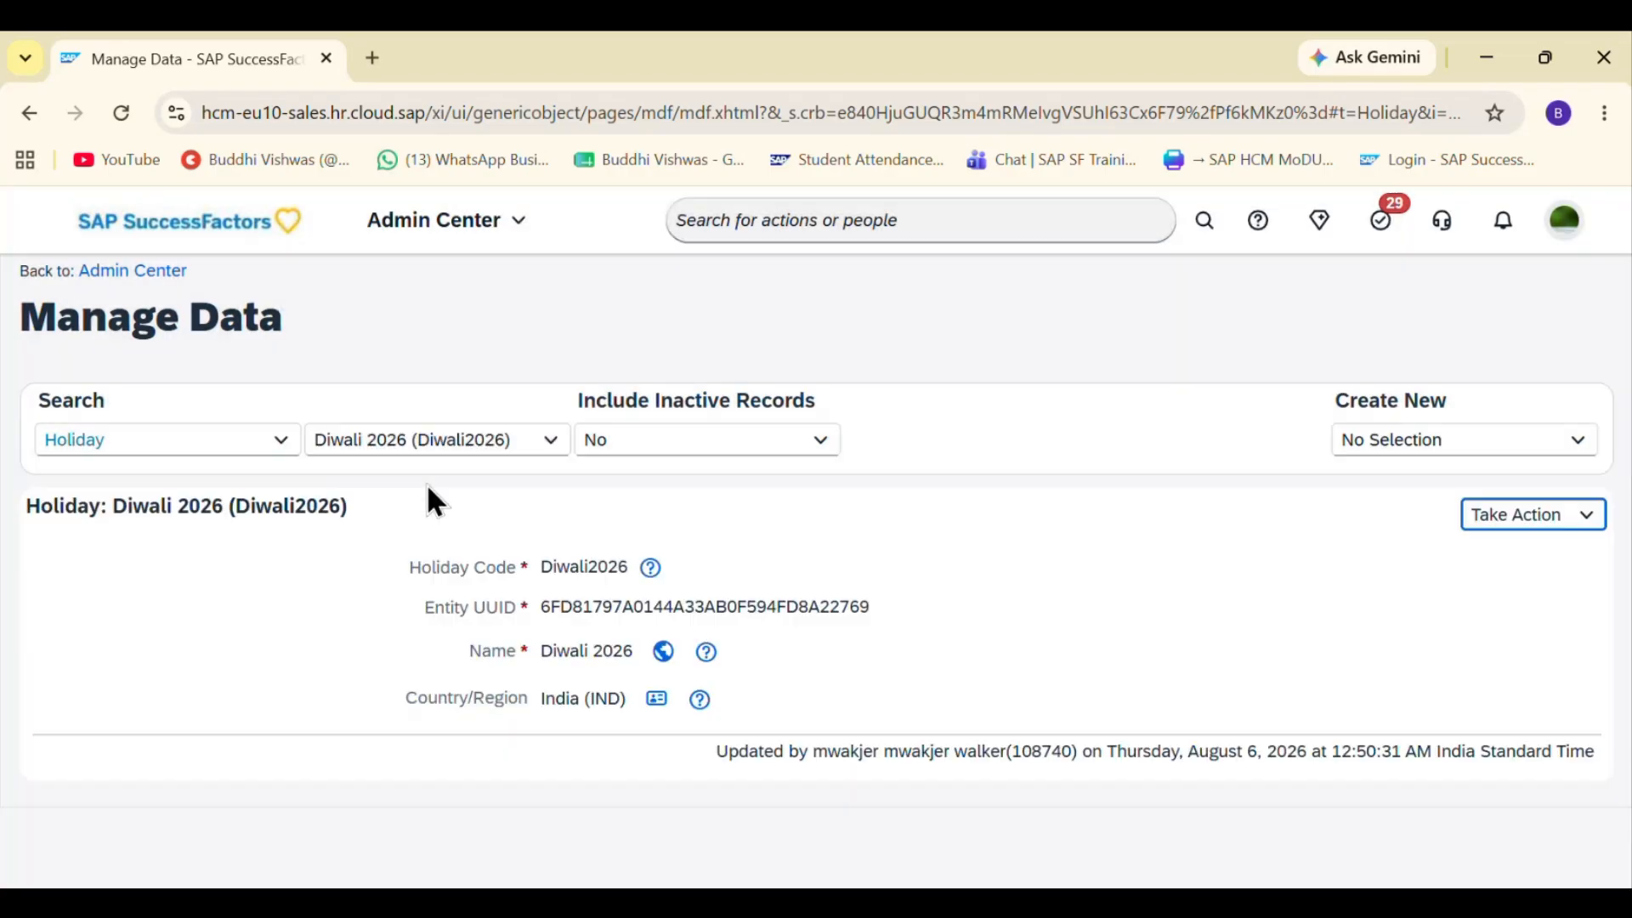
- Paste the saved Diwali 2026 record screenshot into the notes page below the form screenshot
{"action": "left_click_drag", "start_coordinate": [406, 562], "coordinate": [770, 731]}
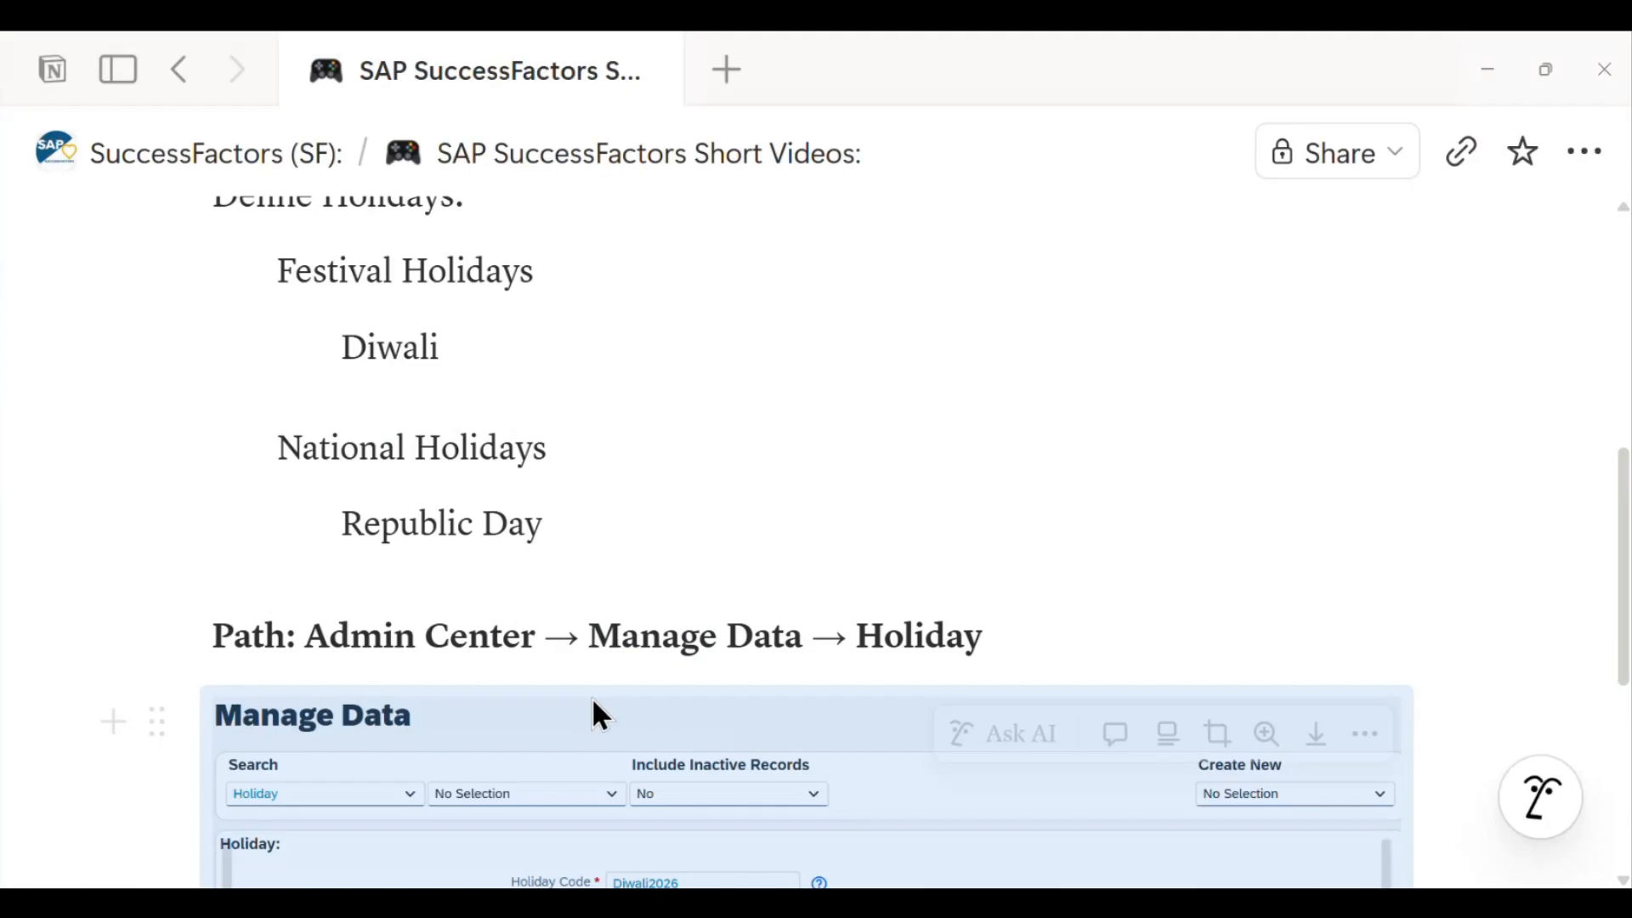
{"action": "scroll", "coordinate": [593, 714], "scroll_direction": "down", "scroll_amount": 5}
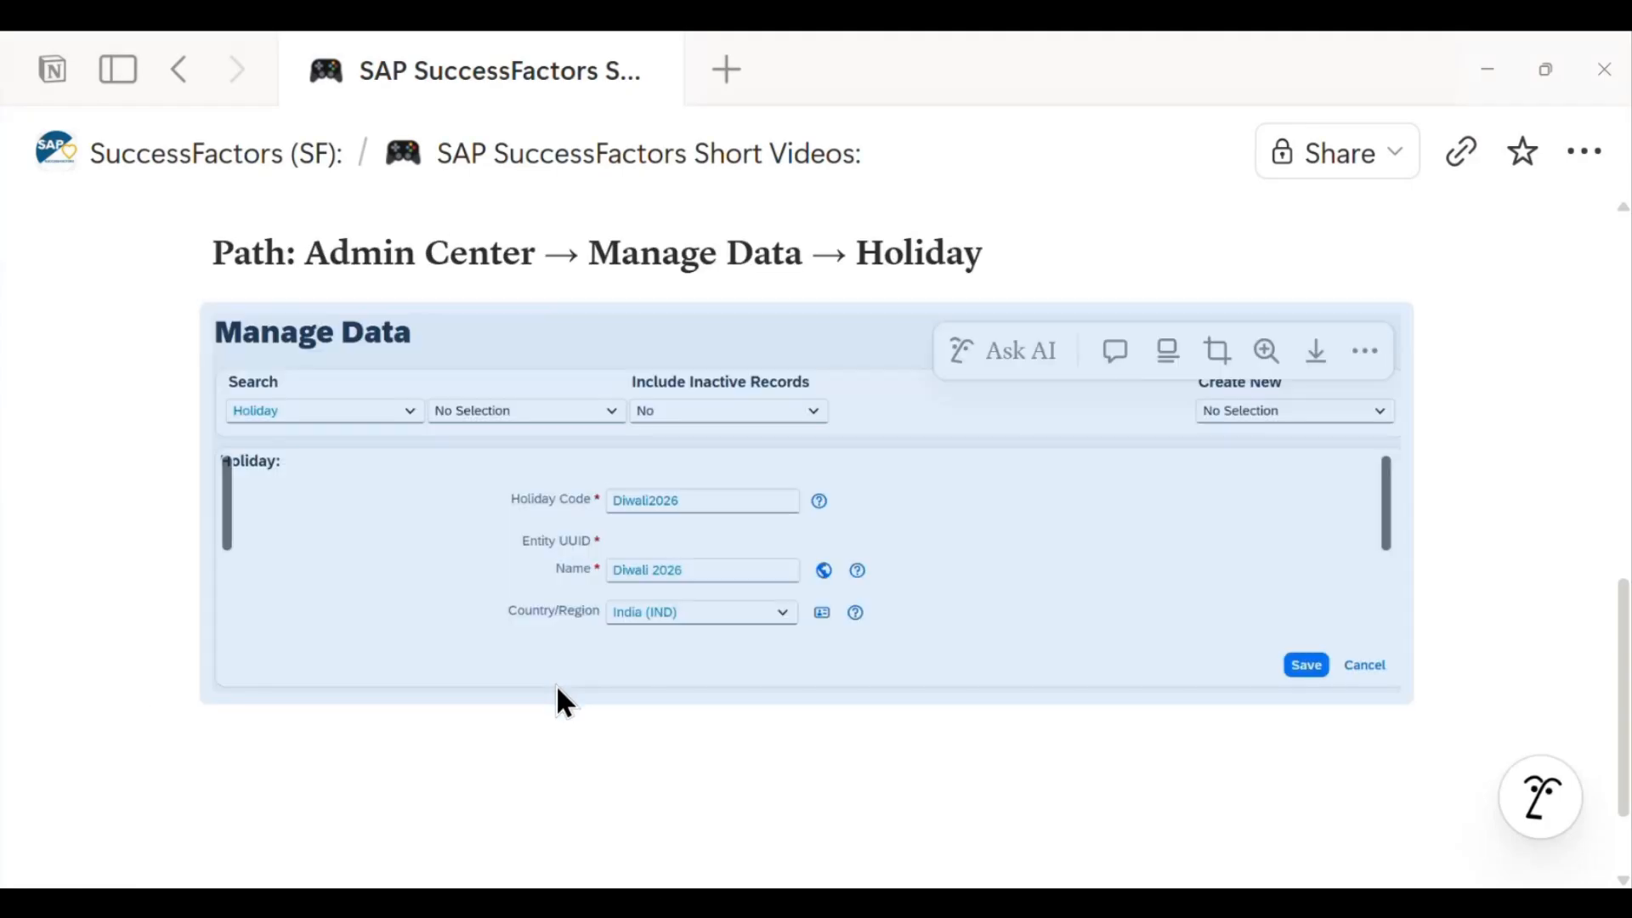
{"action": "left_click", "coordinate": [519, 748]}
{"action": "key", "text": "ctrl+v"}
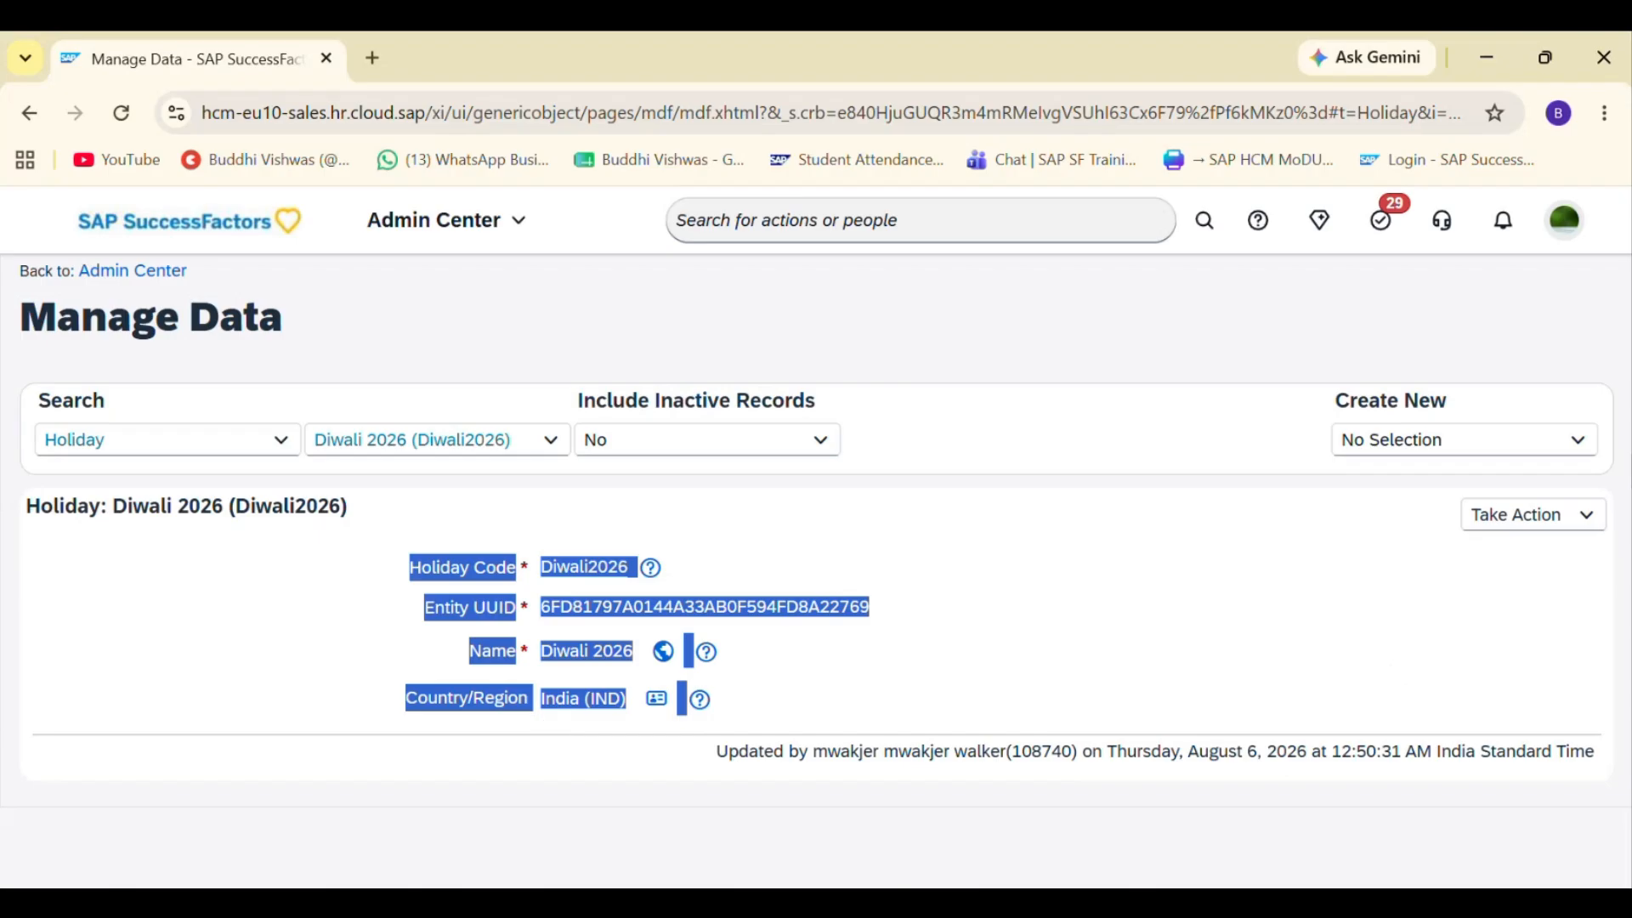
- Start creating a new Holiday record from Create New in Manage Data
{"action": "left_click", "coordinate": [1442, 439]}
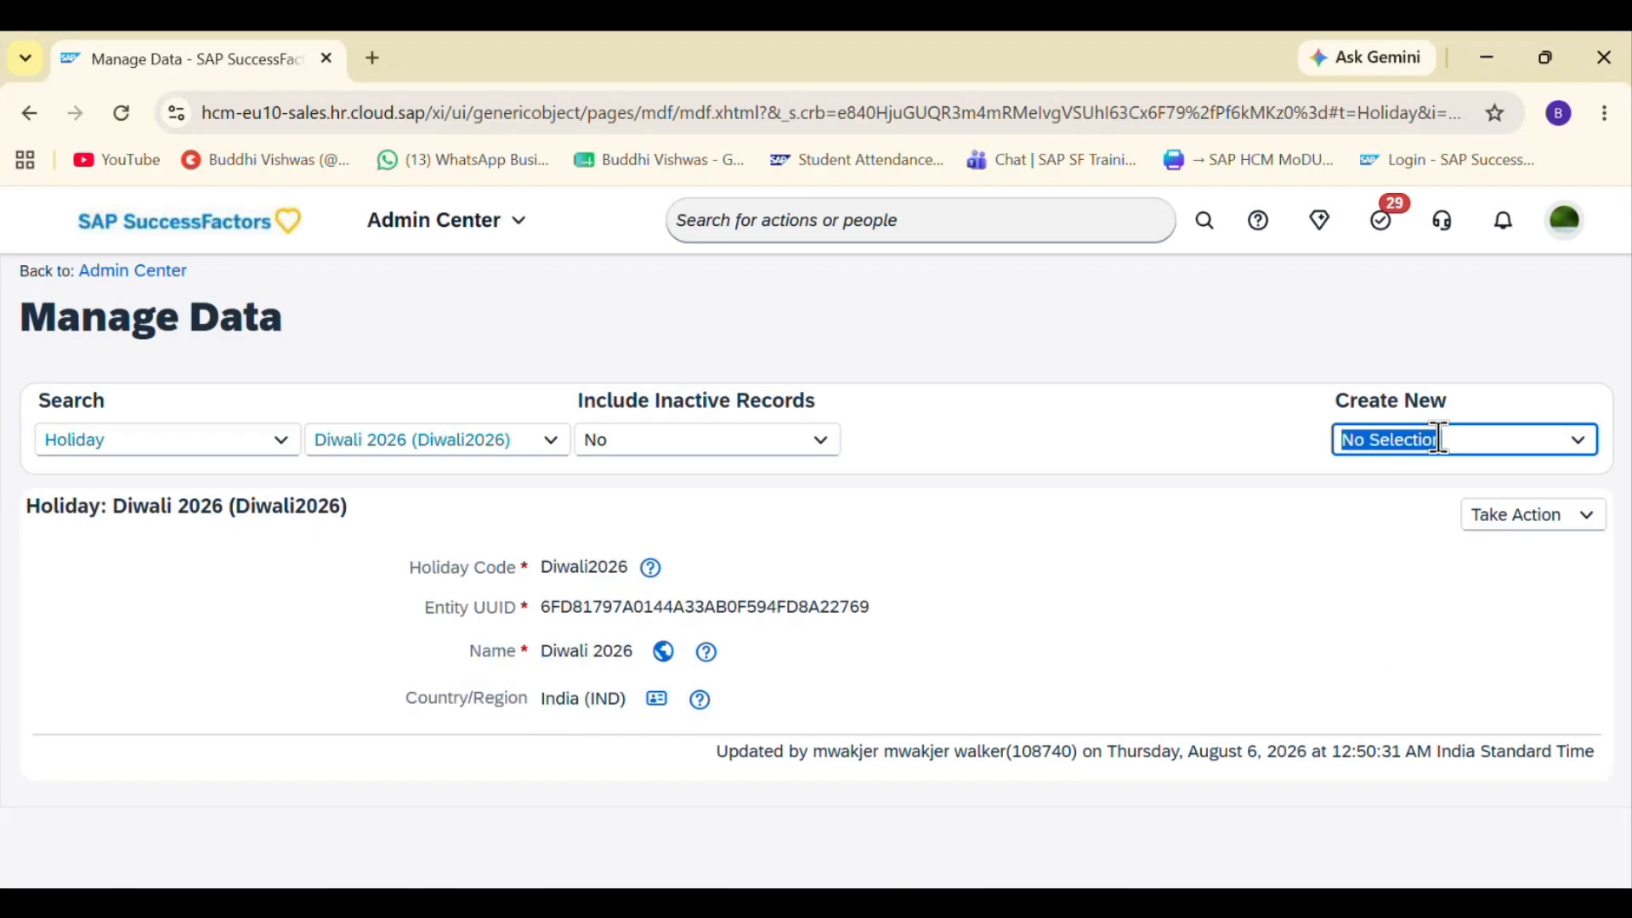
{"action": "type", "text": "Holiday"}
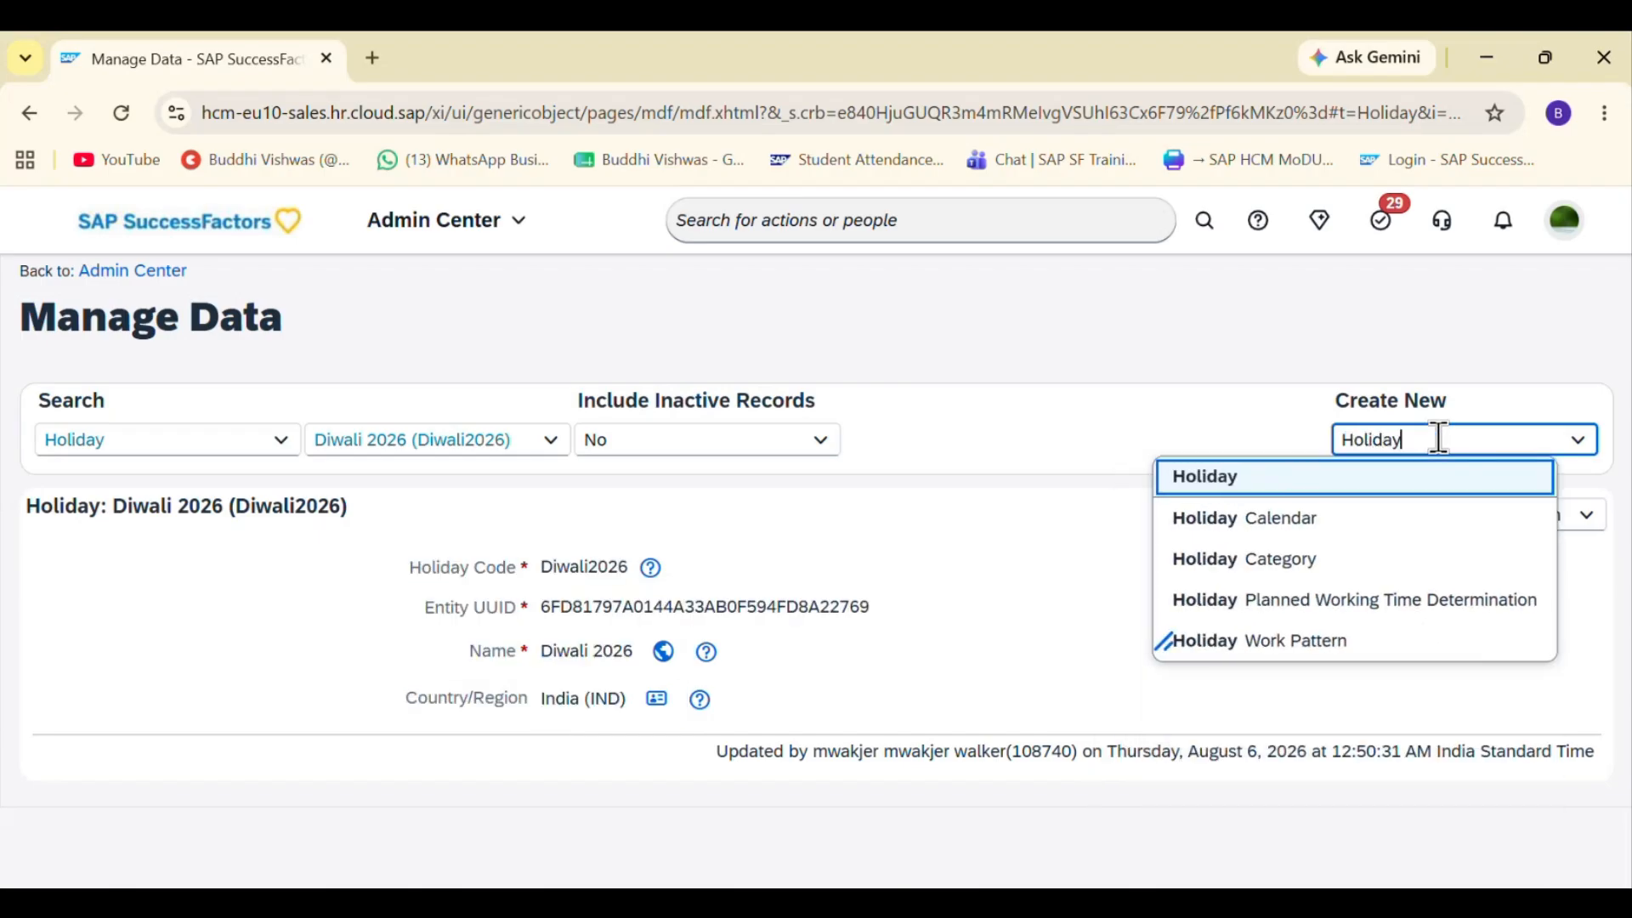
{"action": "left_click", "coordinate": [1283, 478]}
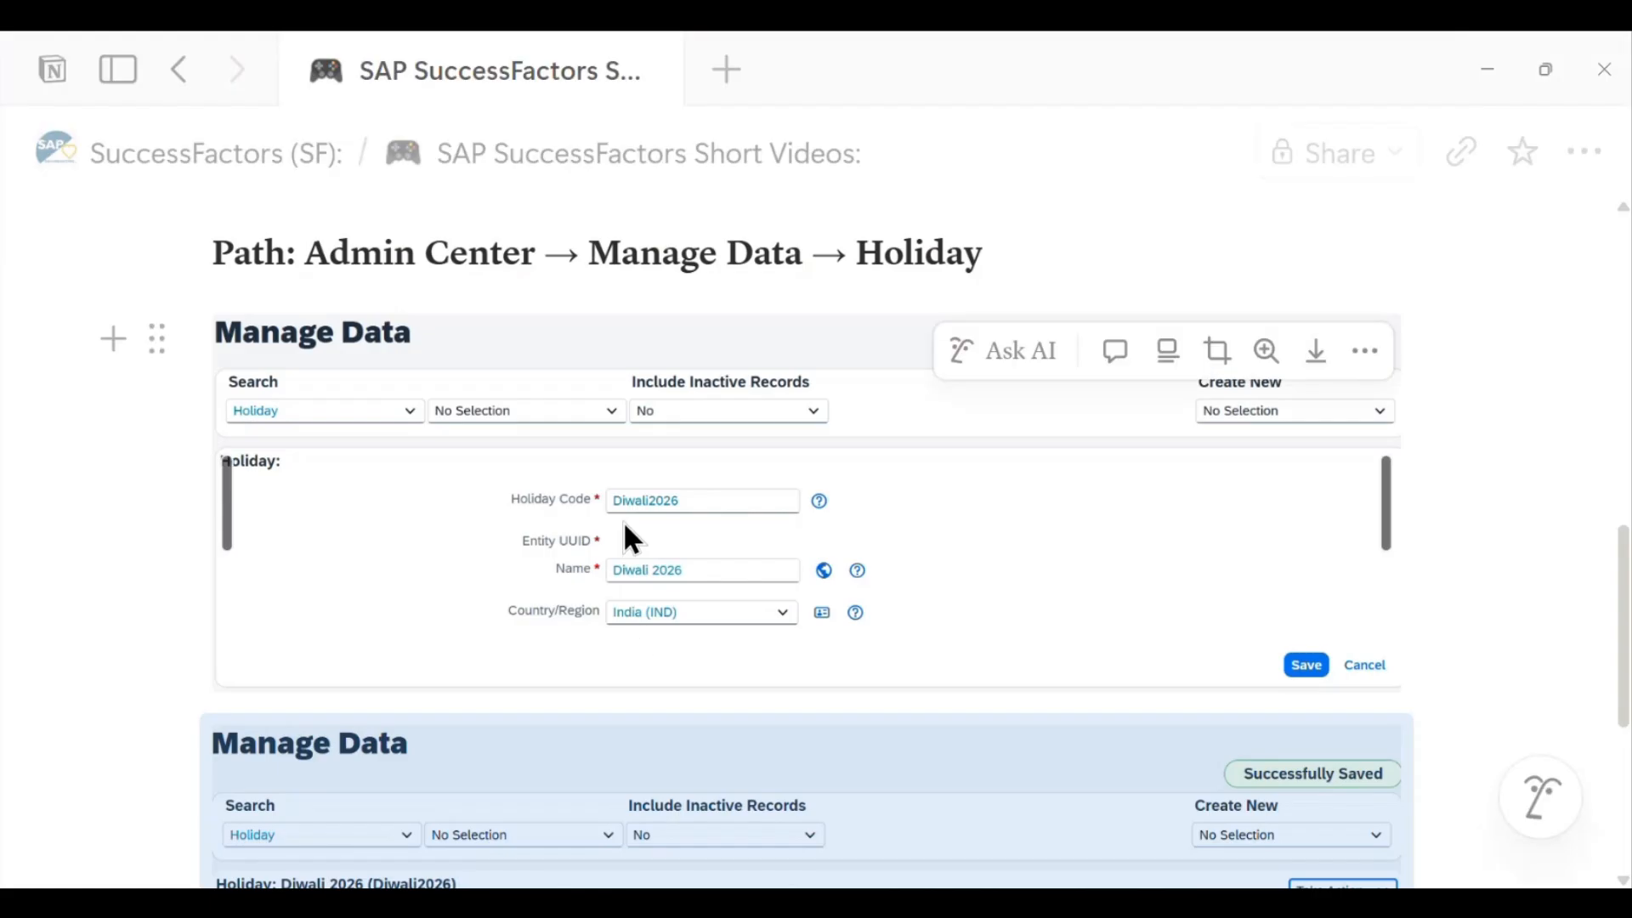
- Copy Republic Day from the notes and fill Holiday Code as Republic Day 2026 and Name as Republic Day
{"action": "scroll", "coordinate": [646, 522], "scroll_direction": "up", "scroll_amount": 5}
{"action": "left_click_drag", "start_coordinate": [342, 522], "coordinate": [655, 542]}
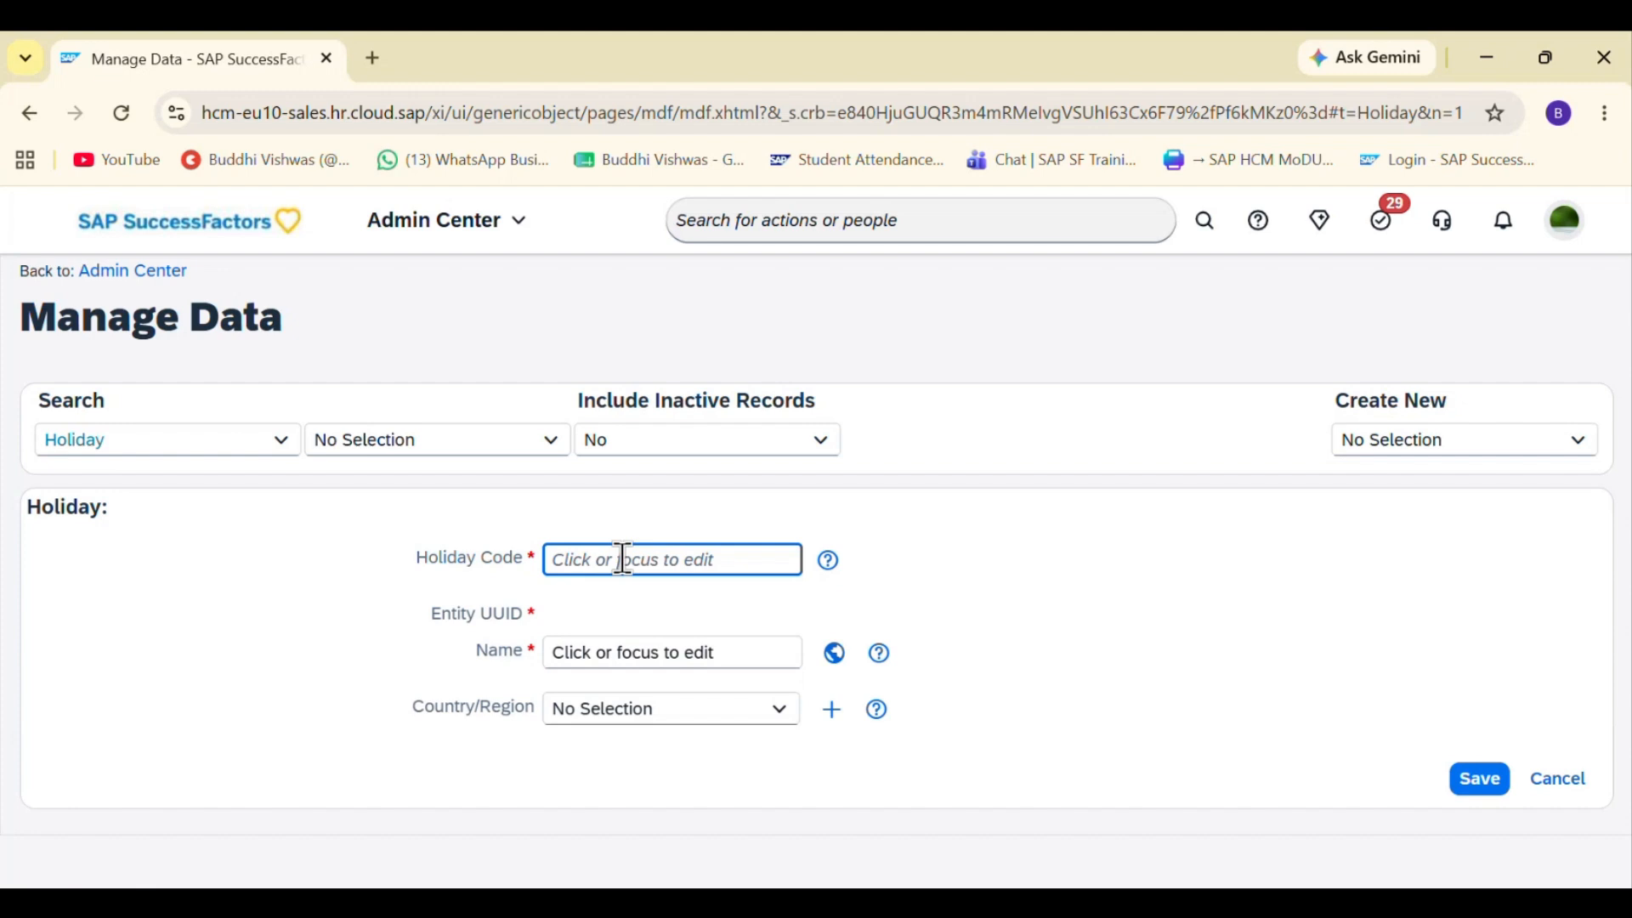
{"action": "type", "text": "Republic Day"}
{"action": "left_click", "coordinate": [620, 656]}
{"action": "type", "text": "Republic Day"}
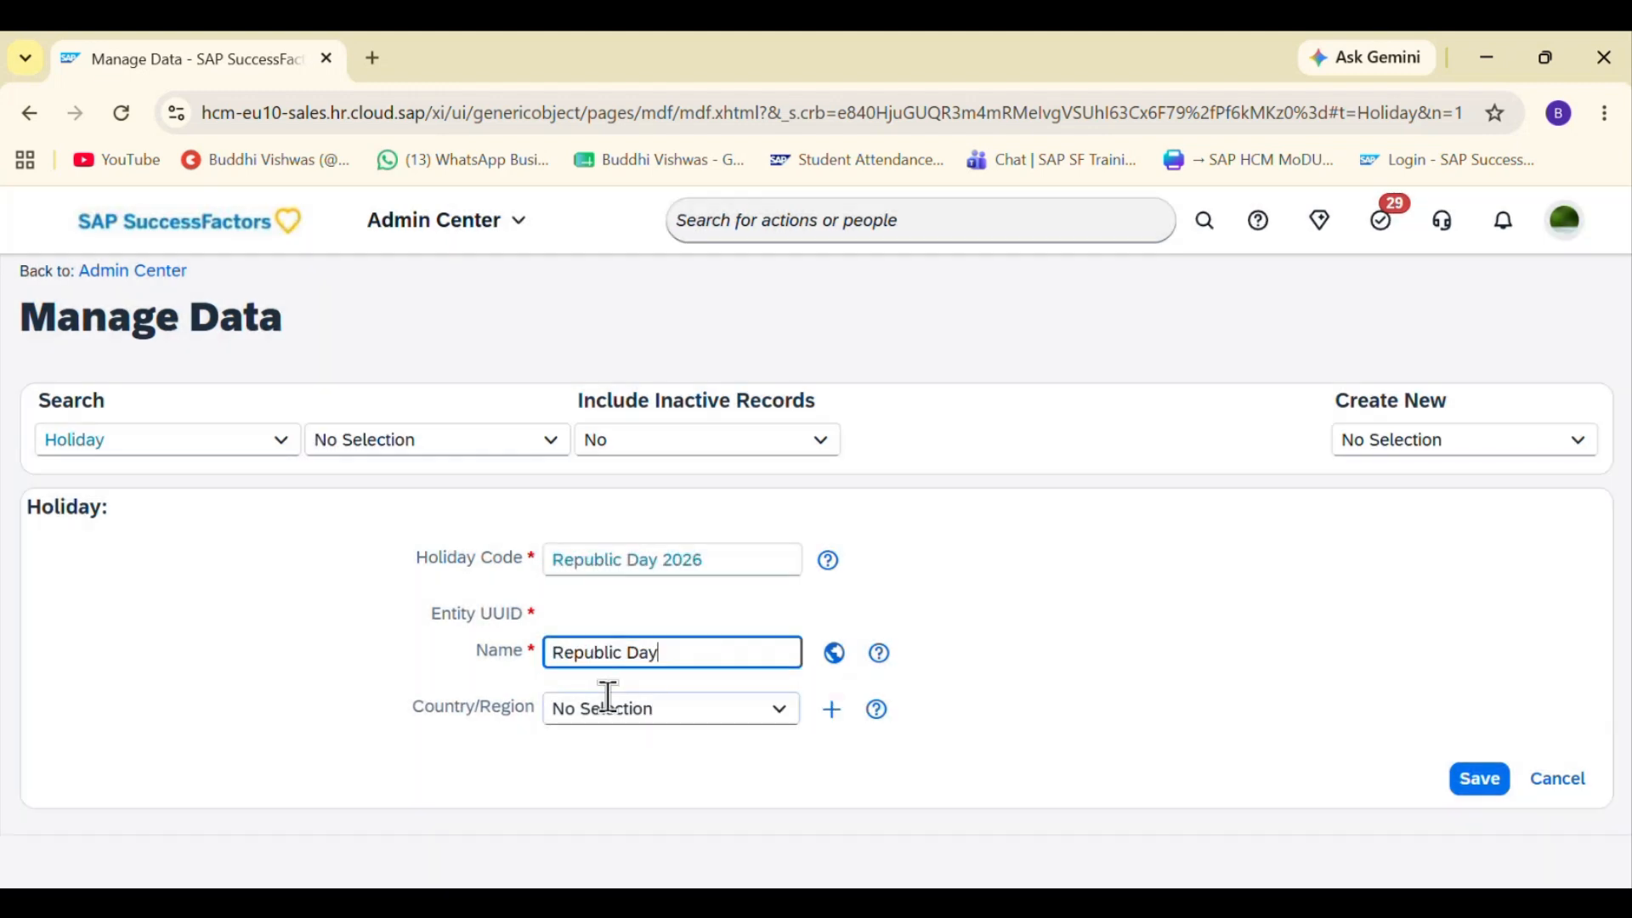
- Set the holiday's Country/Region to India (IND)
{"action": "left_click", "coordinate": [601, 713]}
{"action": "type", "text": "Idi"}
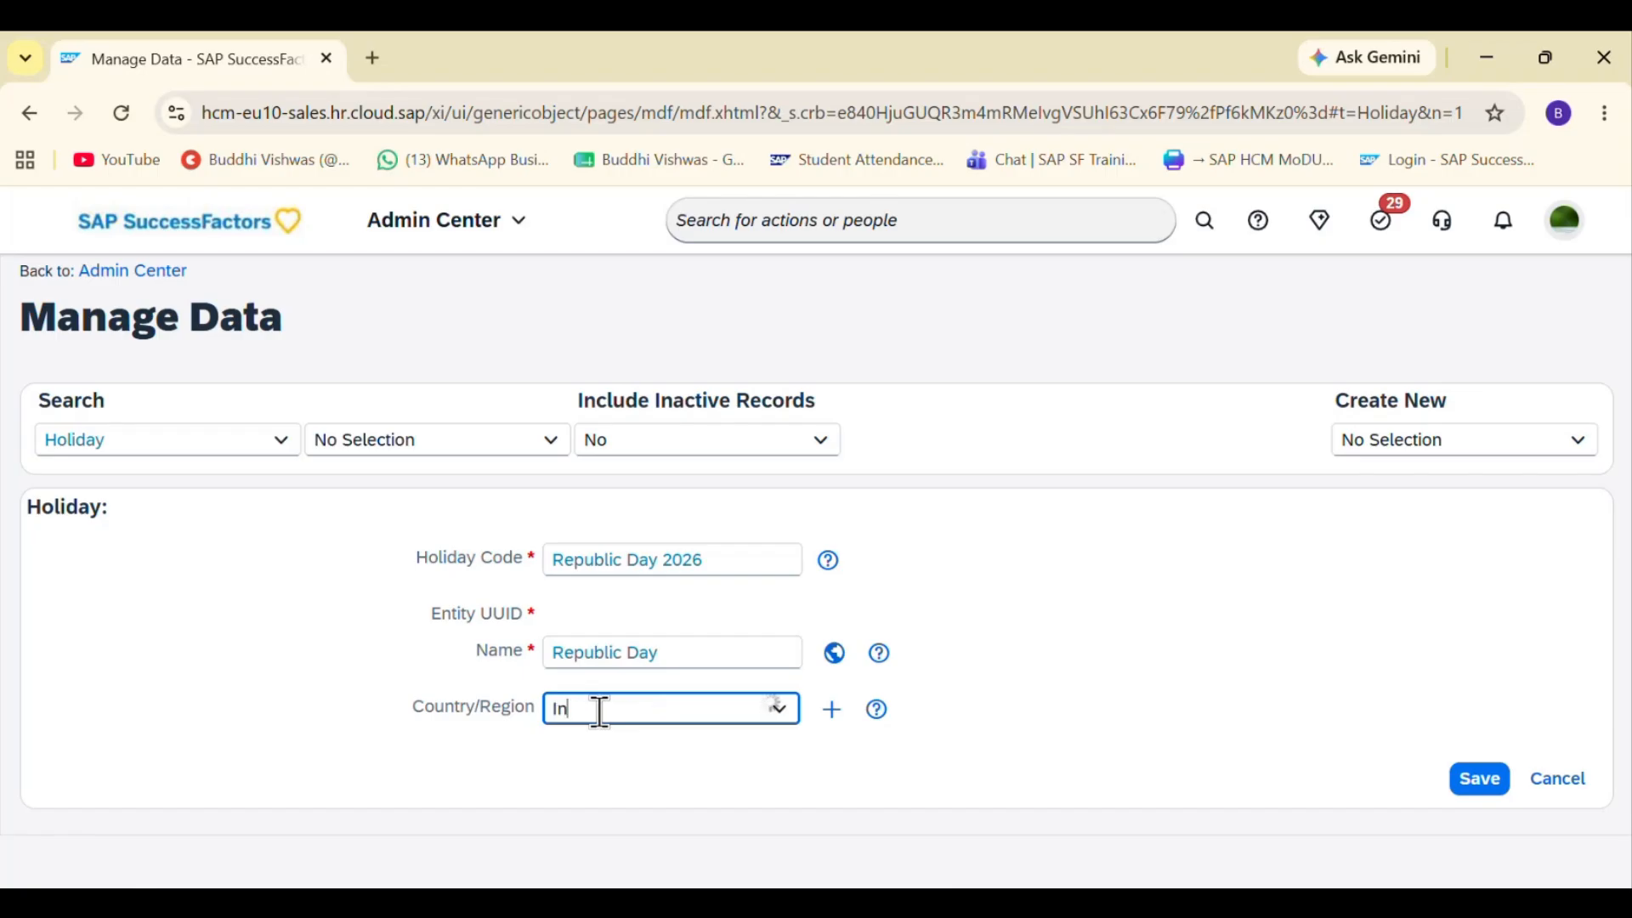
{"action": "type", "text": "dia"}
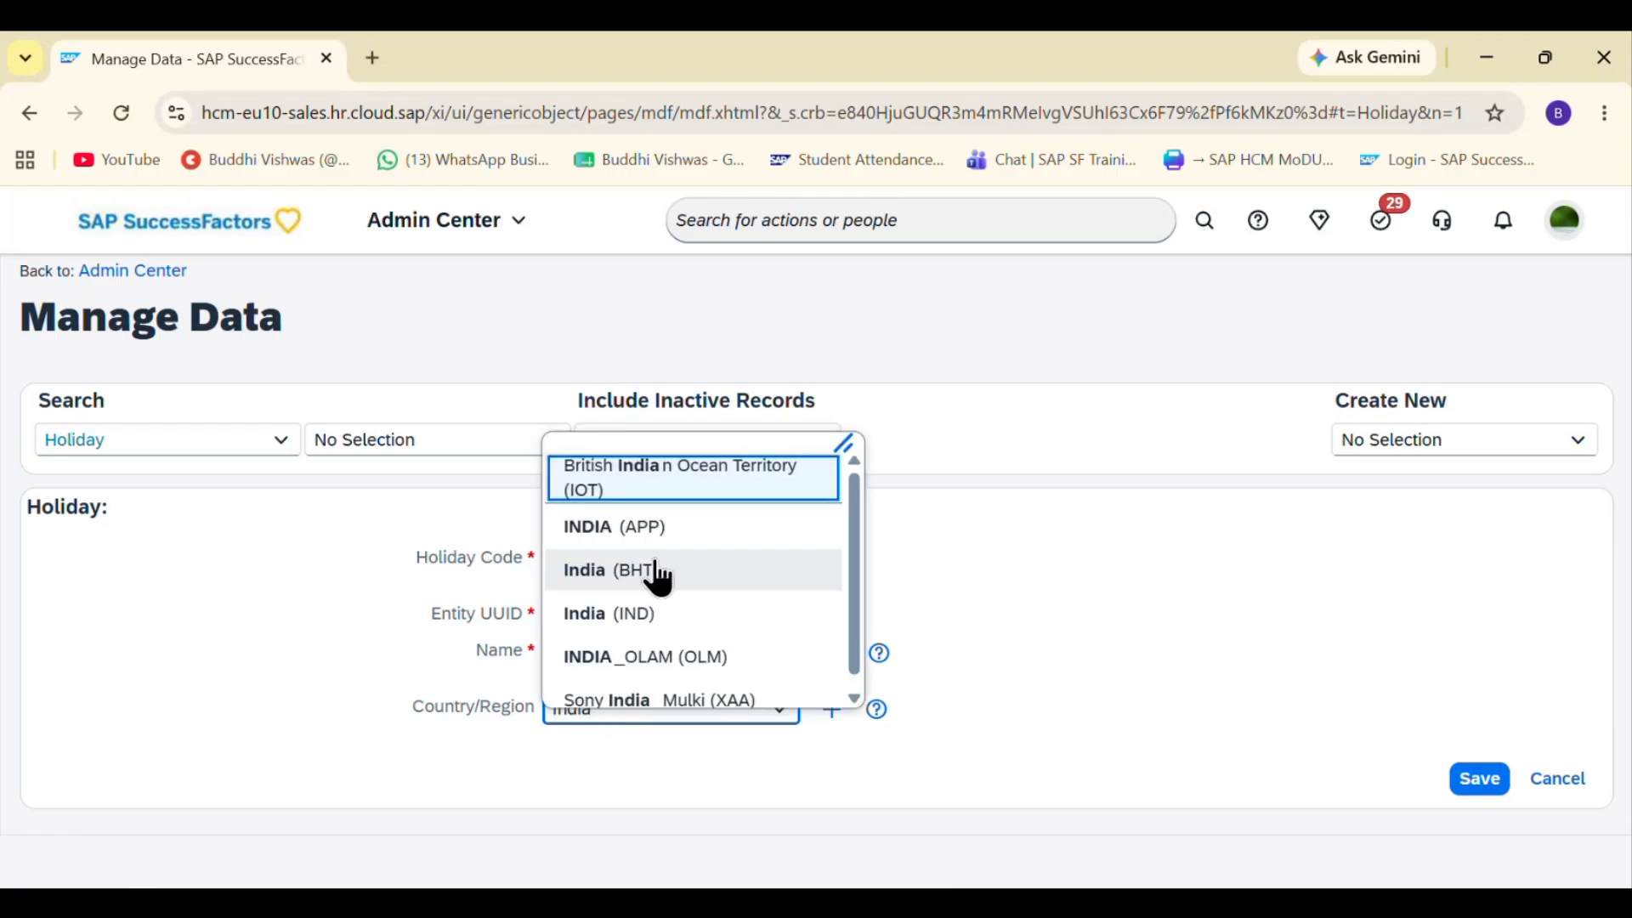
{"action": "left_click", "coordinate": [666, 612]}
- Remove the spaces so the Holiday Code reads RepublicDay2026, then save the record
{"action": "left_click", "coordinate": [627, 561]}
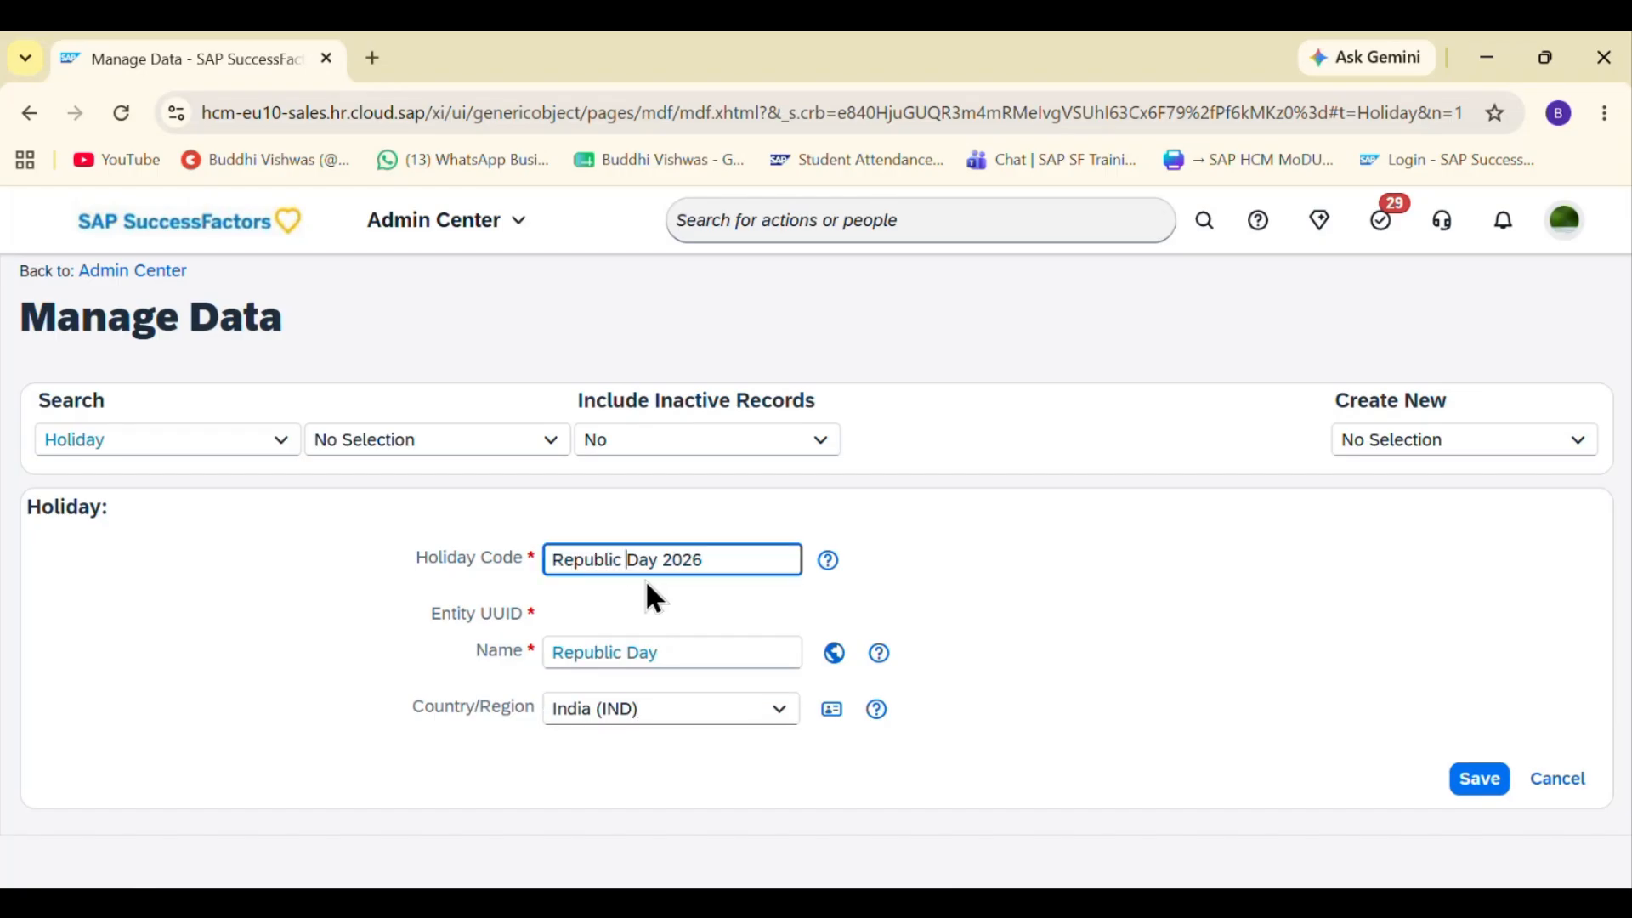
{"action": "key", "text": "BackSpace"}
{"action": "key", "text": "Right"}
{"action": "key", "text": "Right"}
{"action": "key", "text": "Right"}
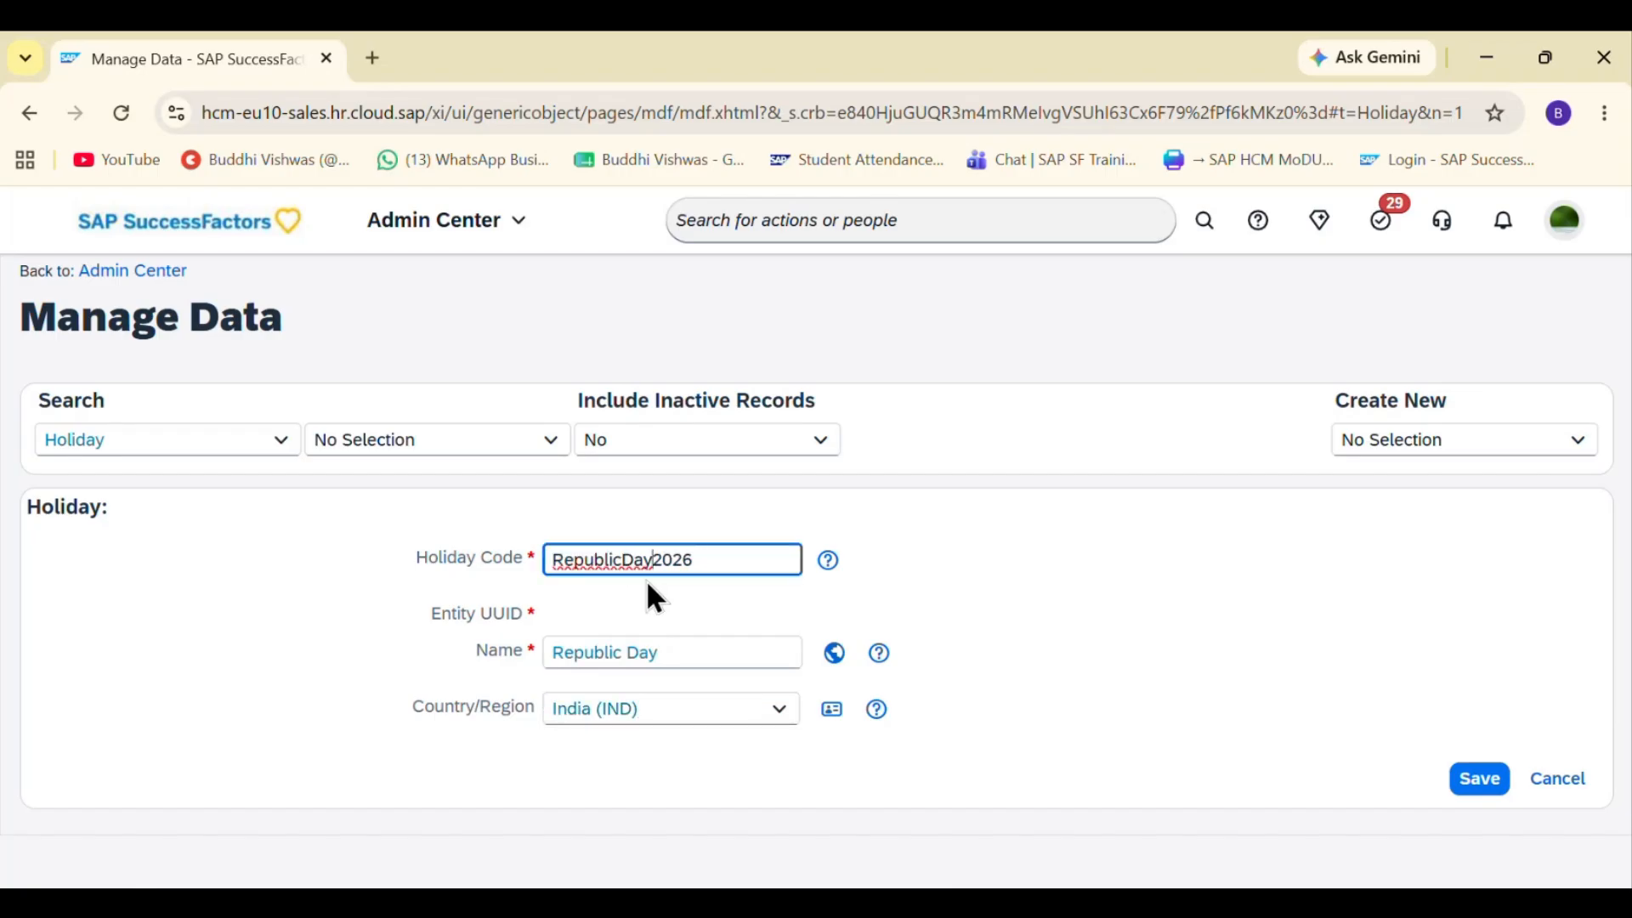
{"action": "left_click", "coordinate": [1482, 782]}
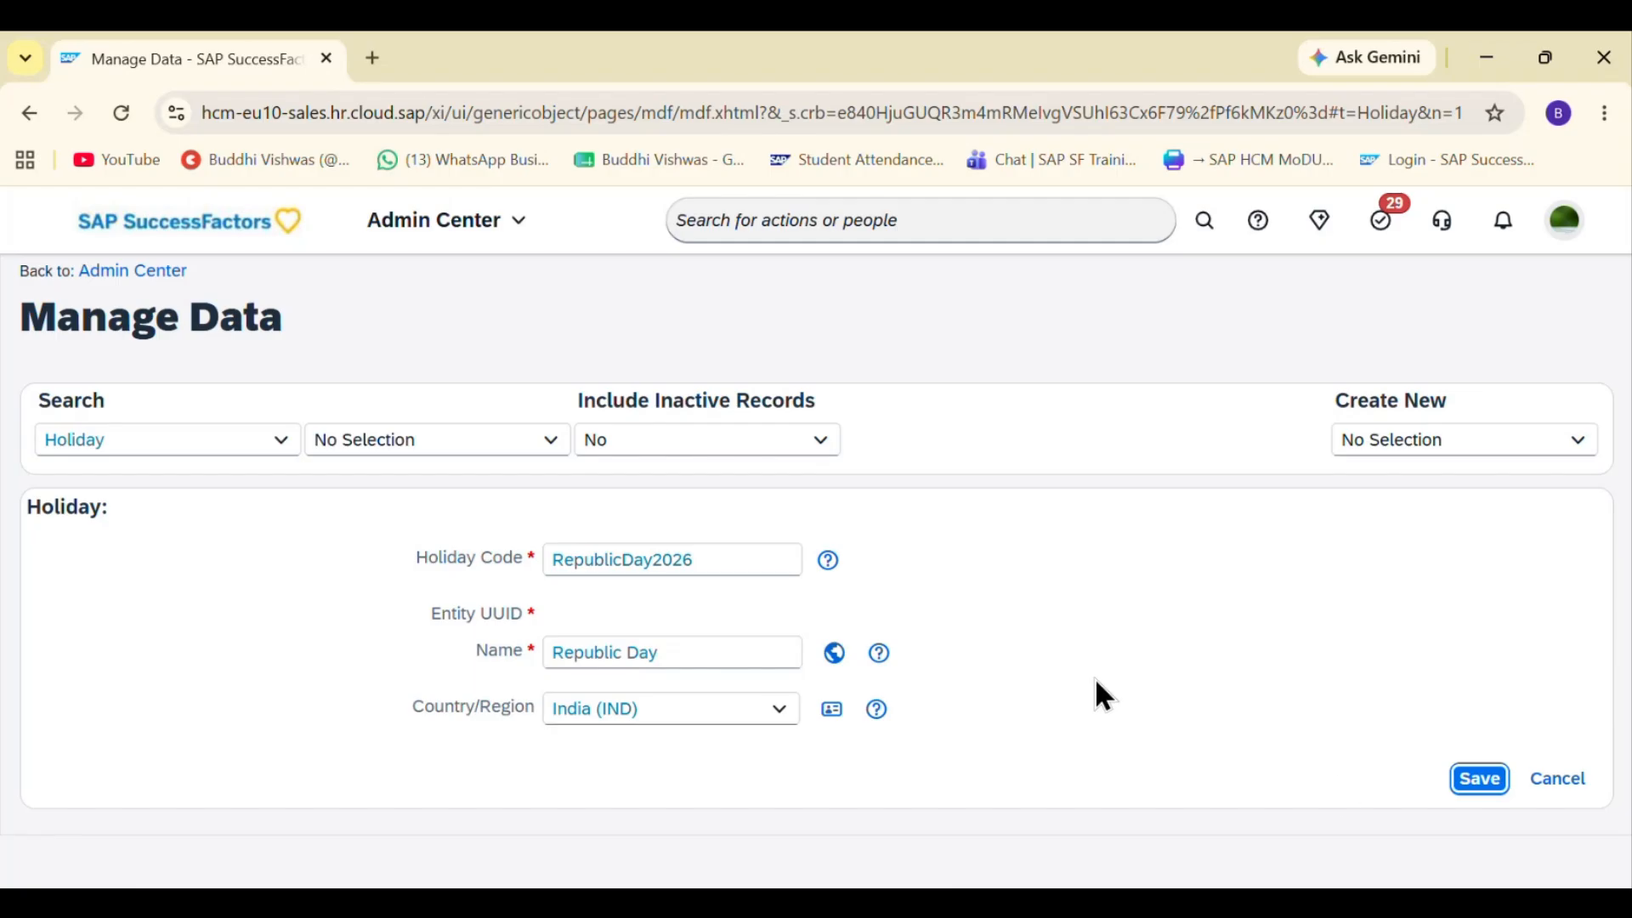
{"action": "left_click", "coordinate": [1479, 778]}
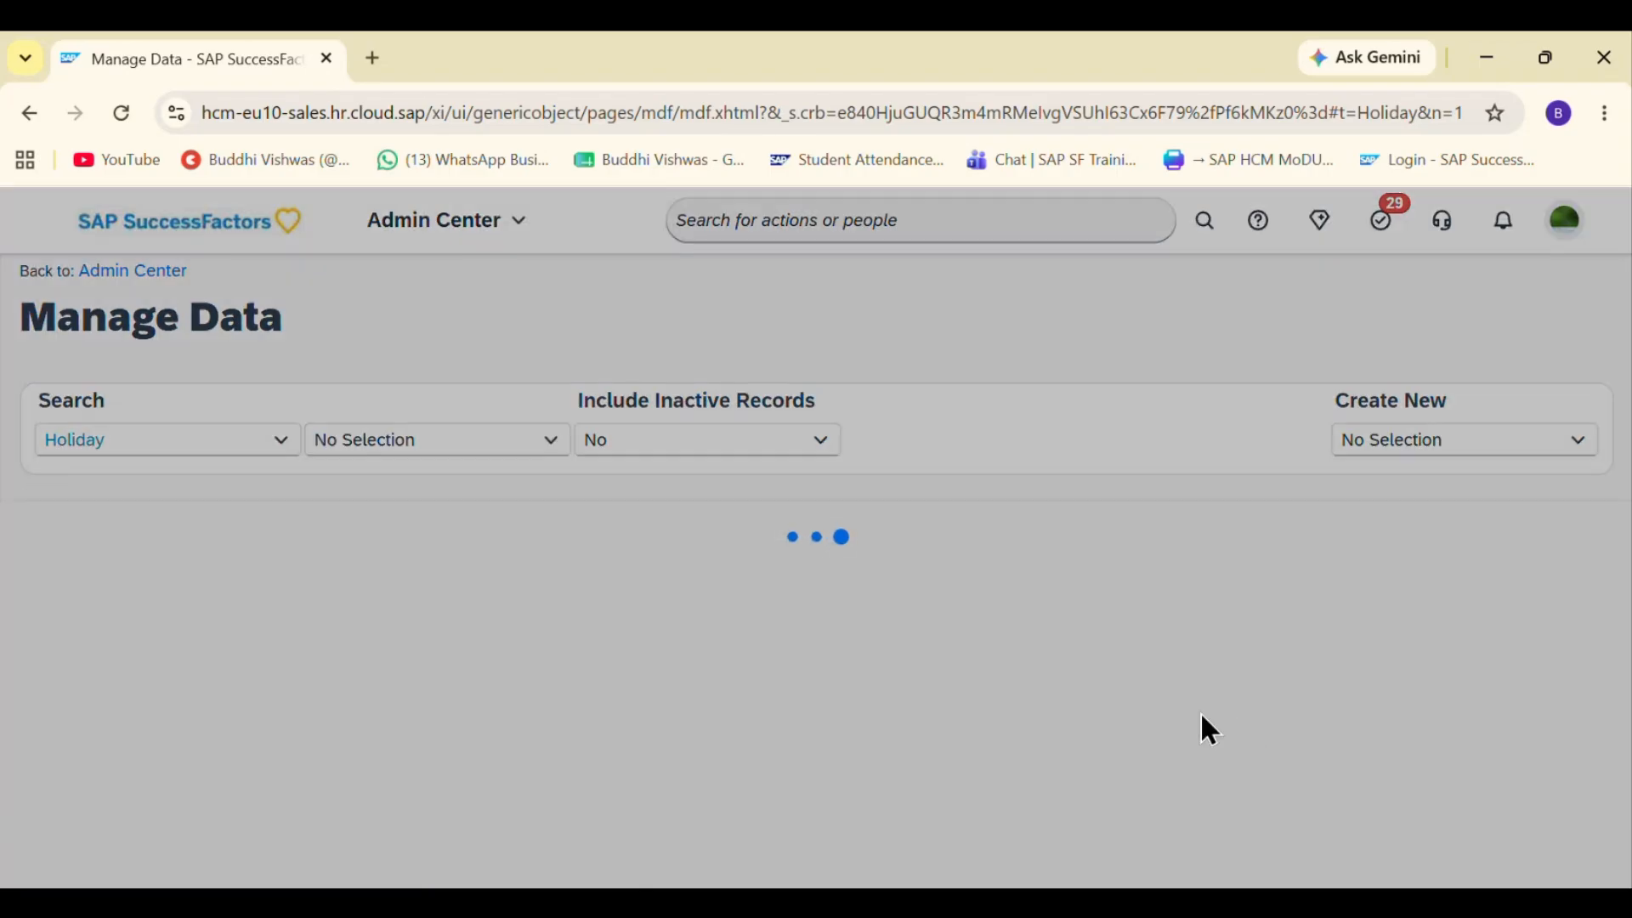
- Snip a screenshot of the saved Republic Day holiday record
{"action": "key", "text": "super+shift+s"}
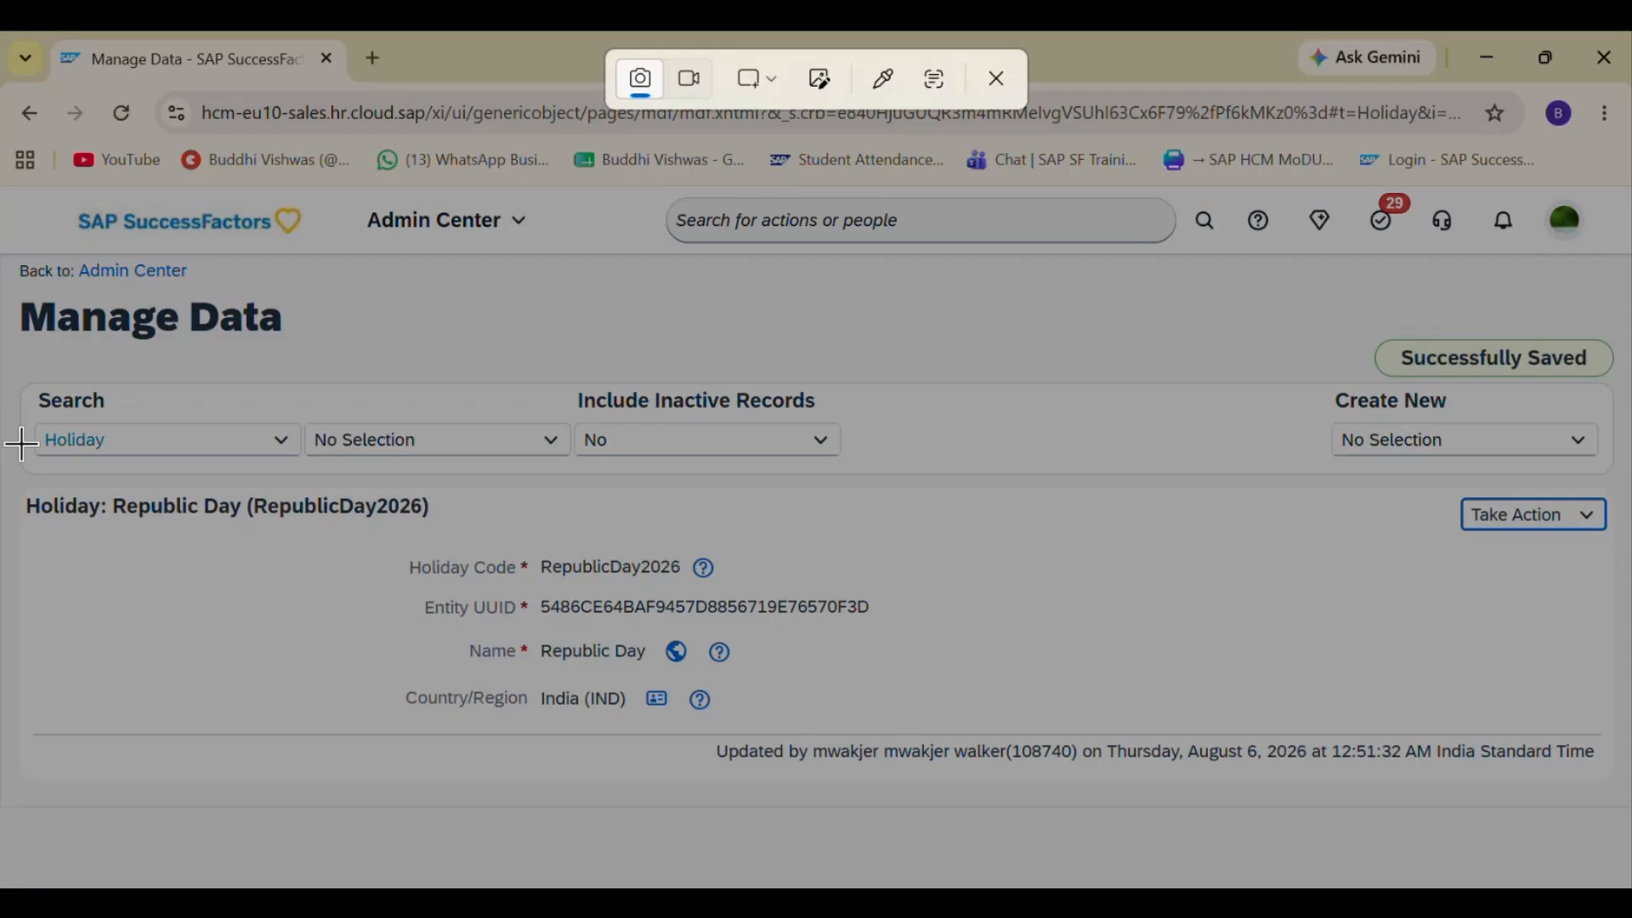
{"action": "left_click_drag", "start_coordinate": [10, 459], "coordinate": [1615, 845]}
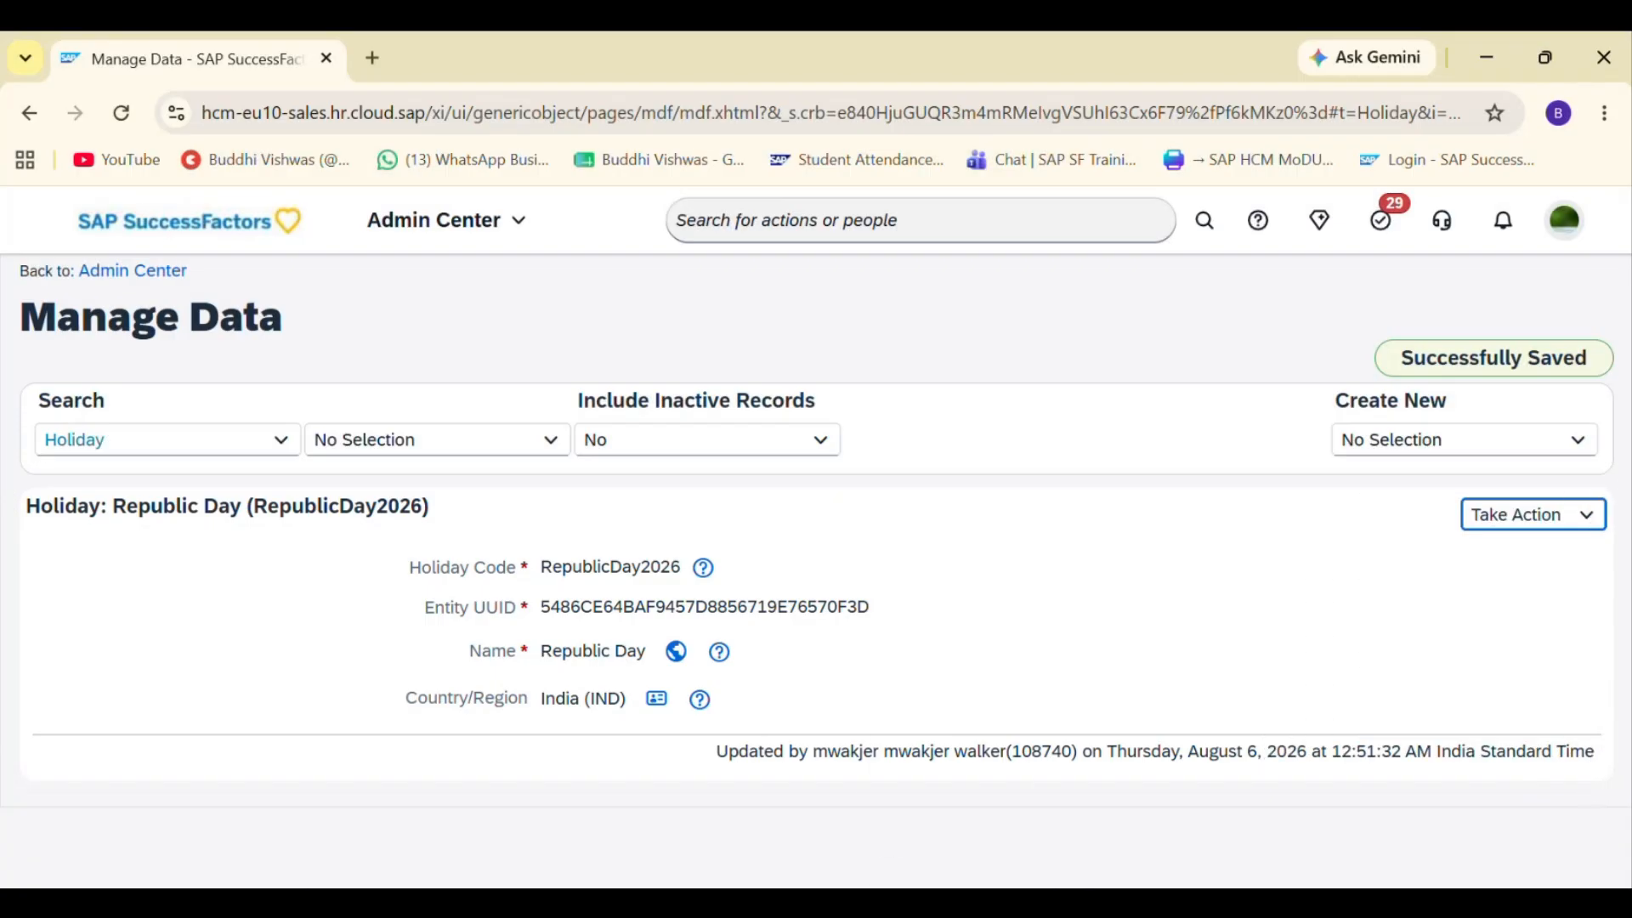
- Switch to the notes page and paste the Republic Day screenshot below the Diwali record screenshot
{"action": "left_click", "coordinate": [1016, 902]}
{"action": "key", "text": "Escape"}
{"action": "scroll", "coordinate": [465, 570], "scroll_direction": "down", "scroll_amount": 1}
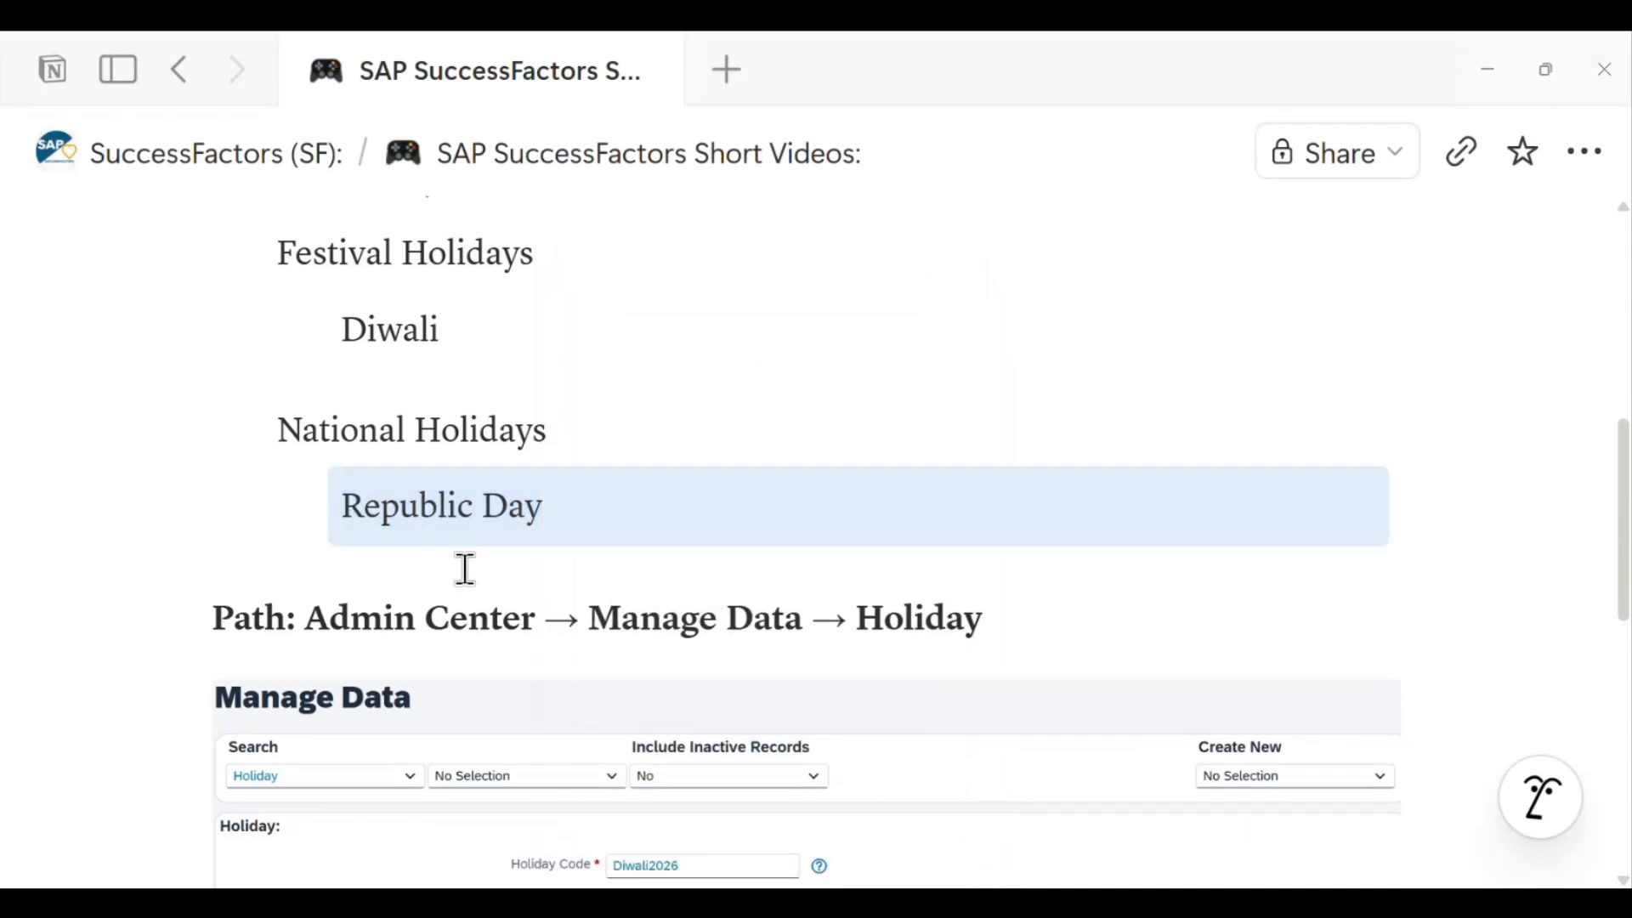
{"action": "key", "text": "ctrl+v"}
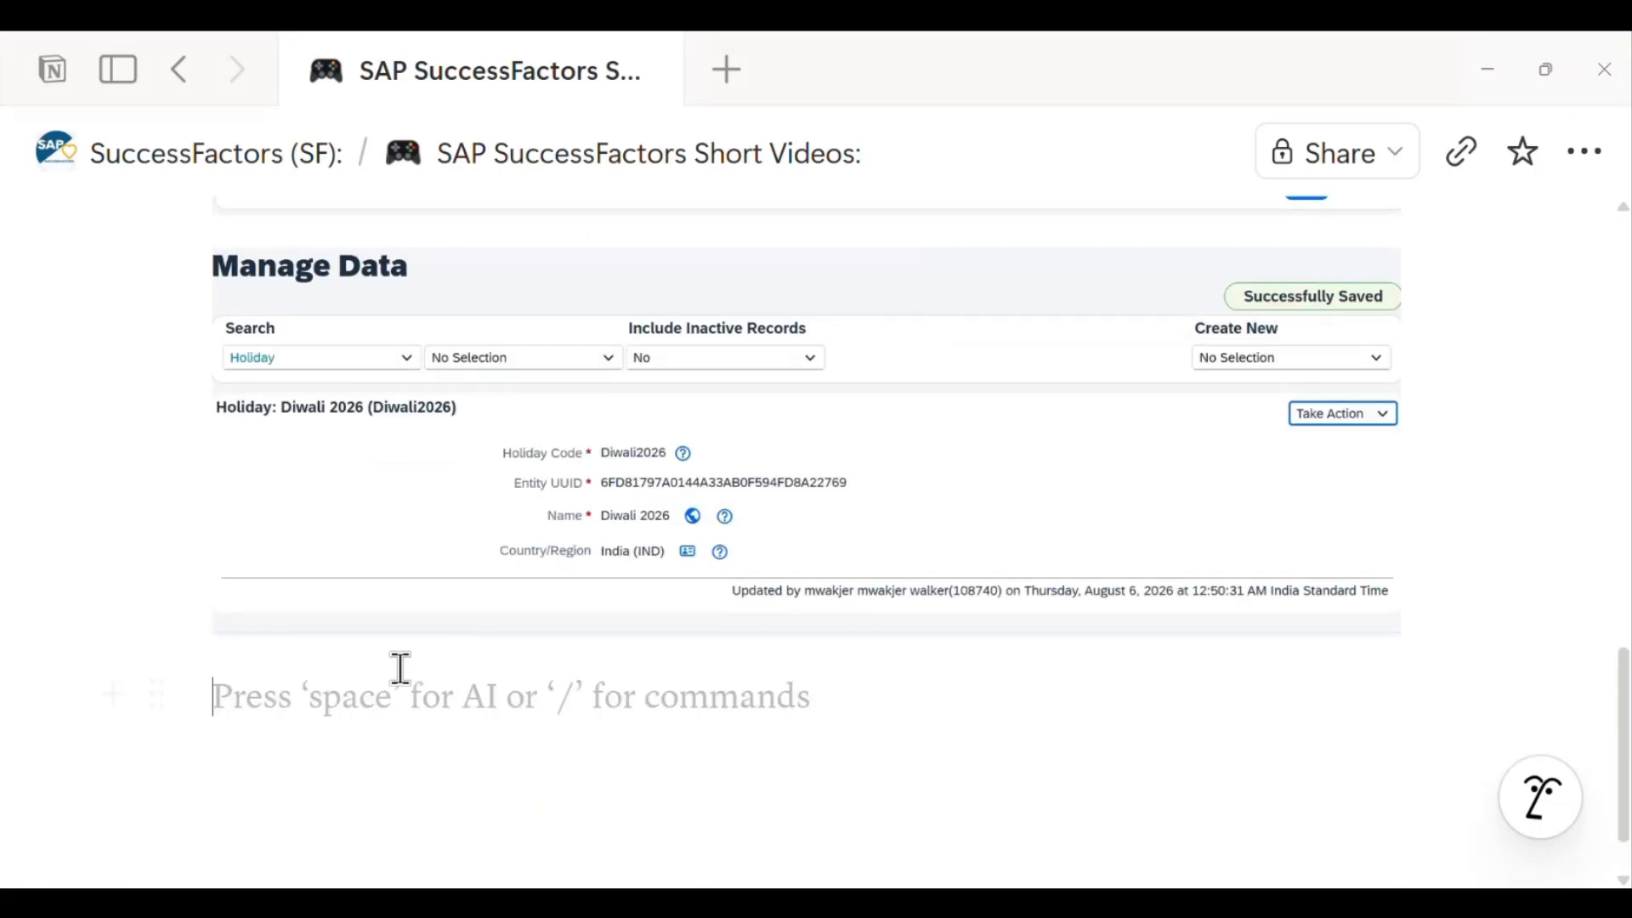
{"action": "key", "text": "ctrl+v"}
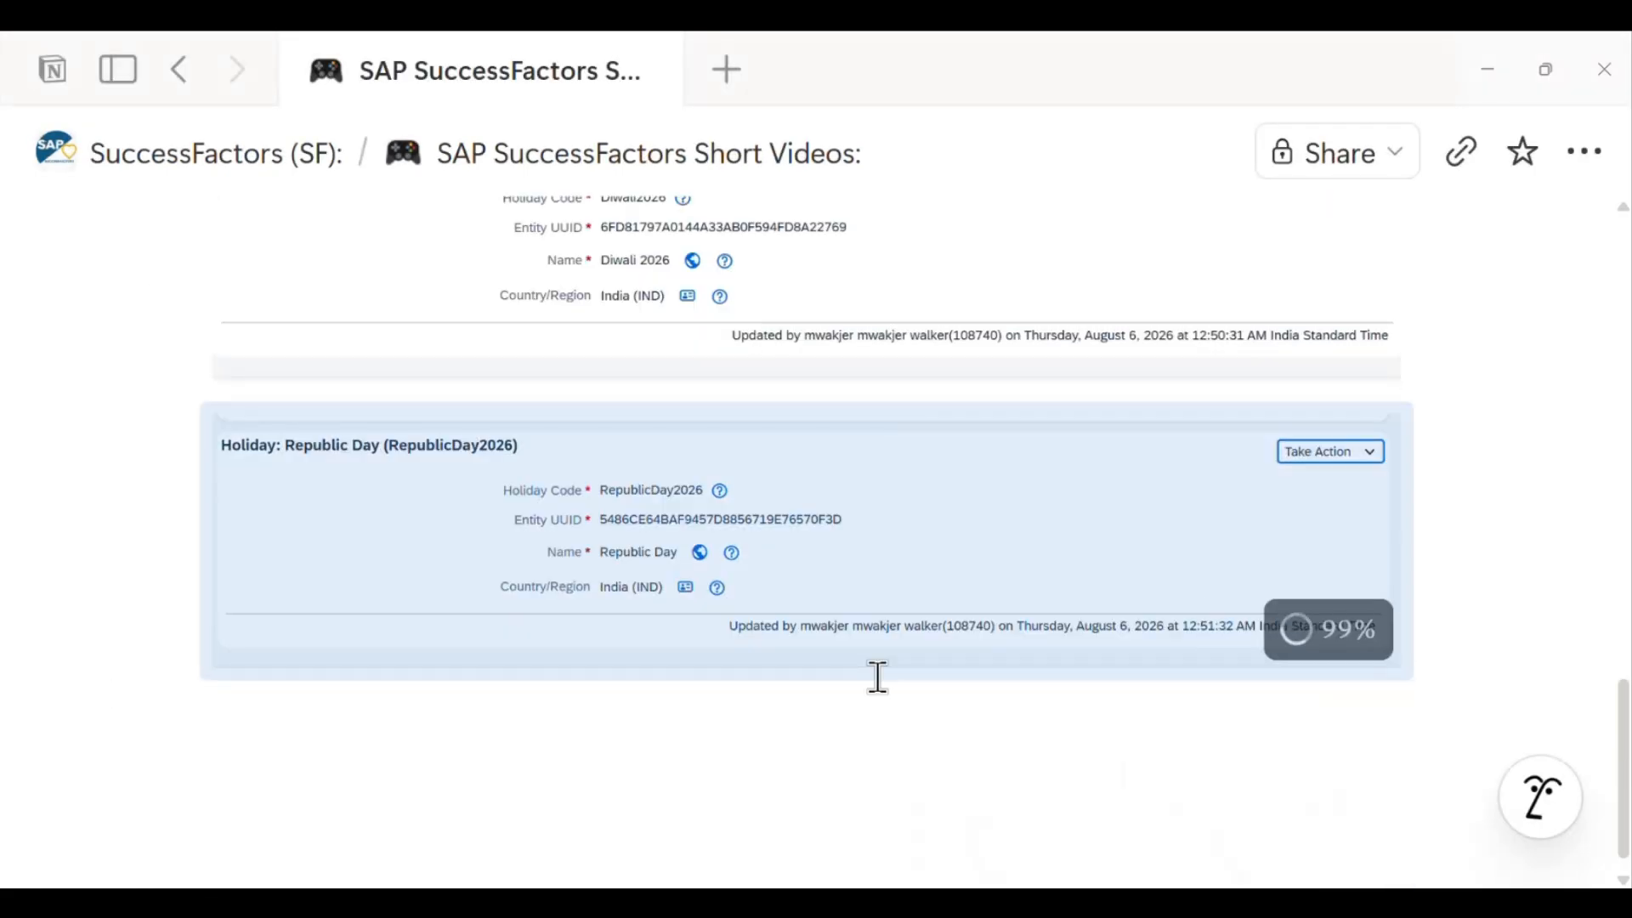
- Select the 'Path: Admin Center → Manage Data → Holiday' line in the notes
{"action": "scroll", "coordinate": [881, 677], "scroll_direction": "up", "scroll_amount": 3}
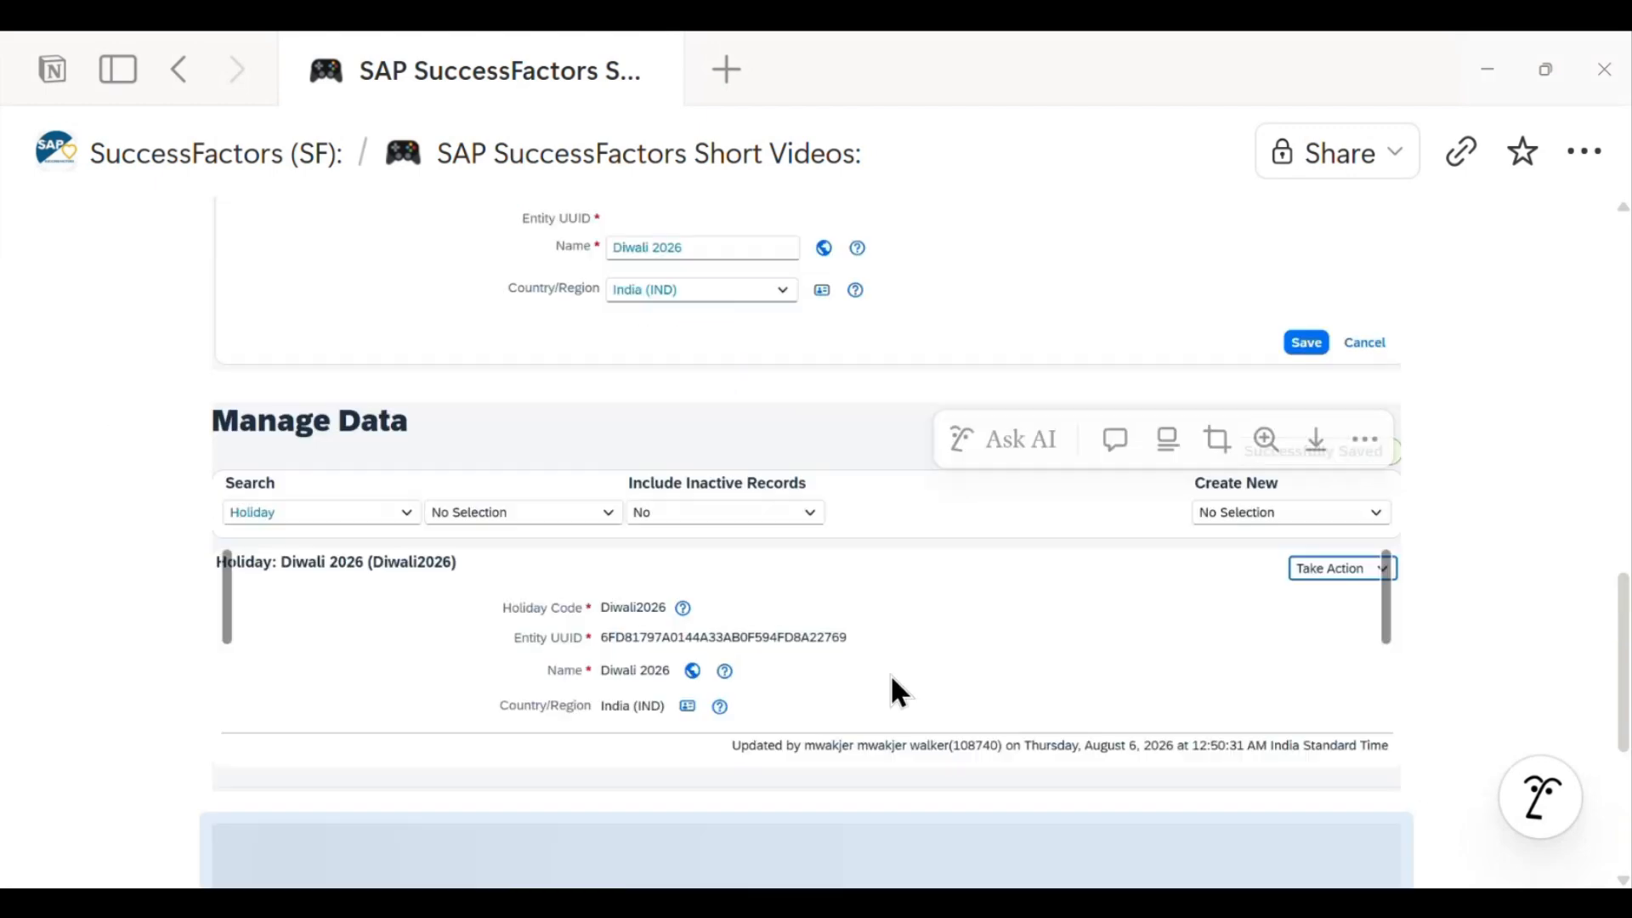
{"action": "scroll", "coordinate": [890, 693], "scroll_direction": "up", "scroll_amount": 8}
{"action": "left_click_drag", "start_coordinate": [216, 672], "coordinate": [993, 677]}
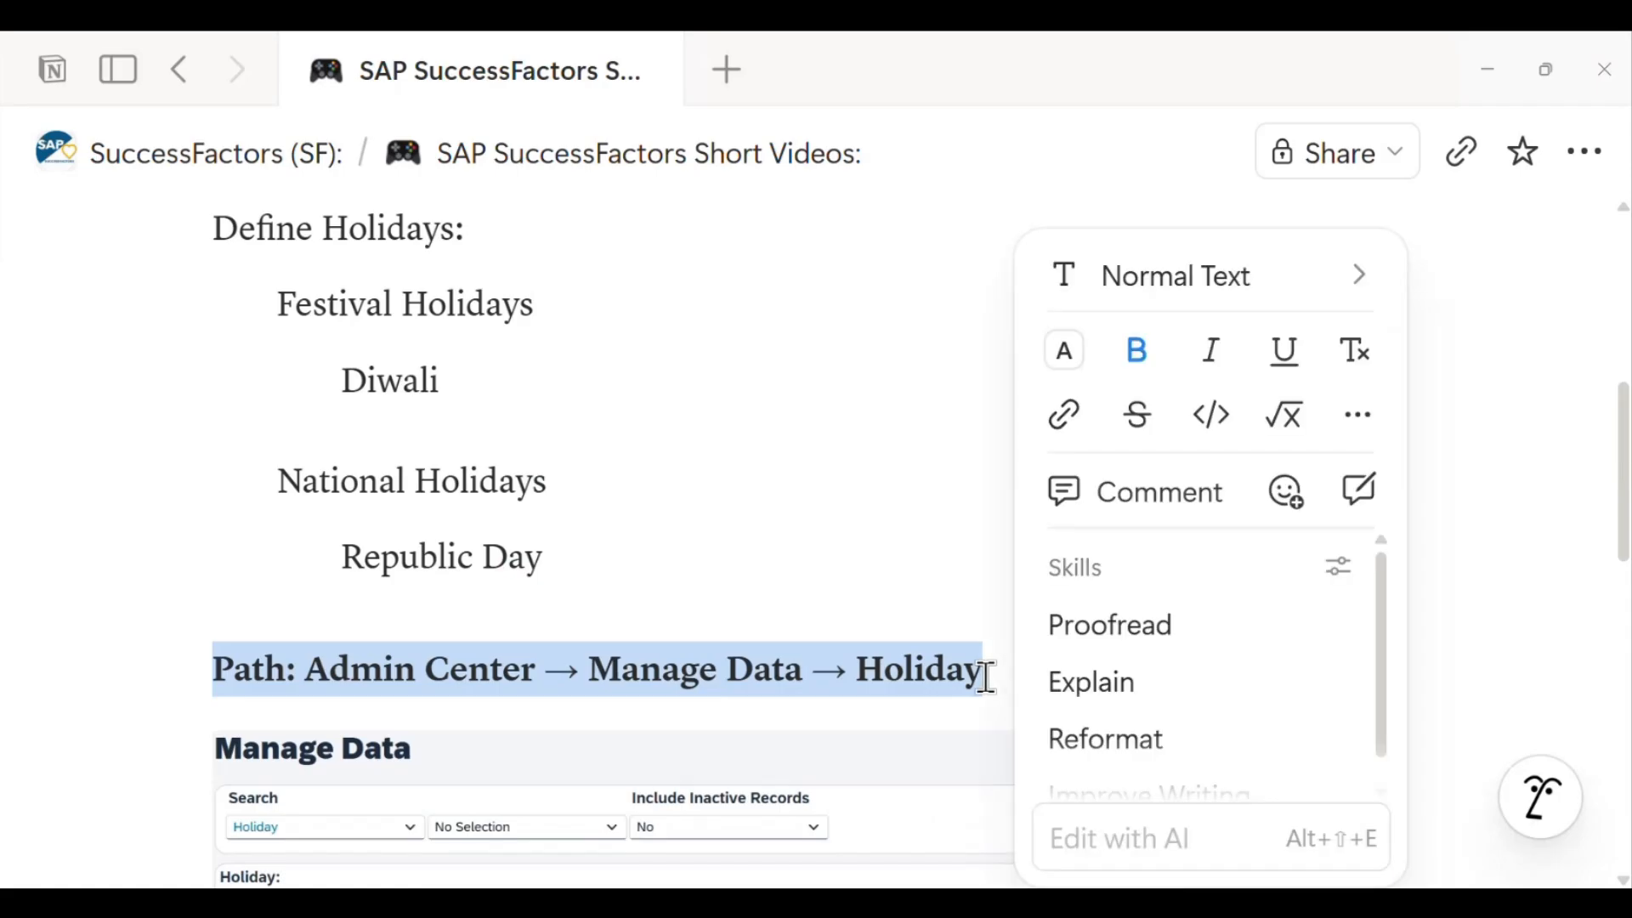